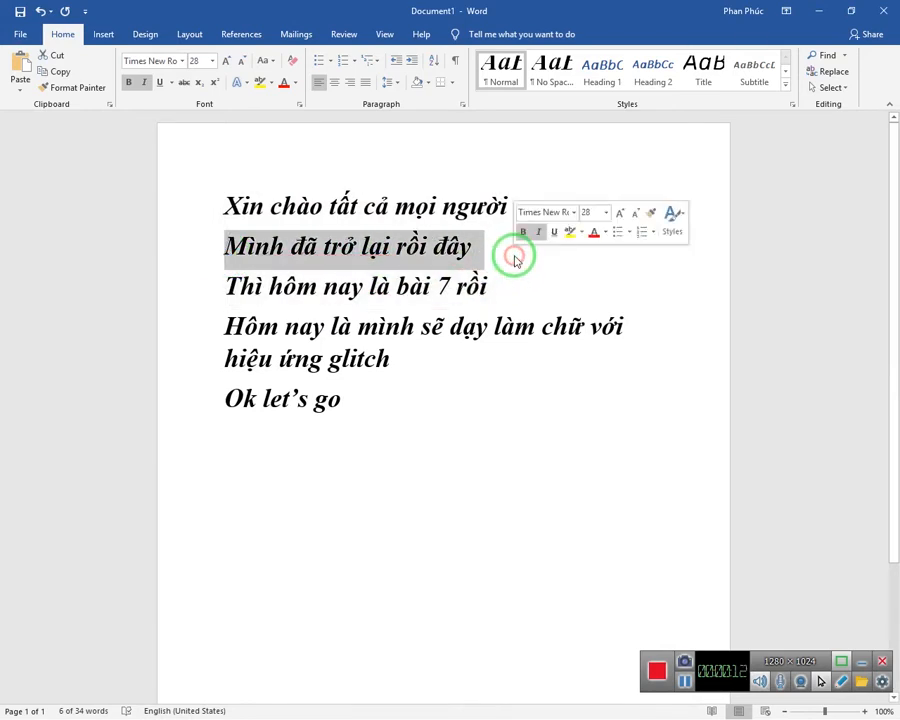
{"action": "left_click", "coordinate": [190, 288]}
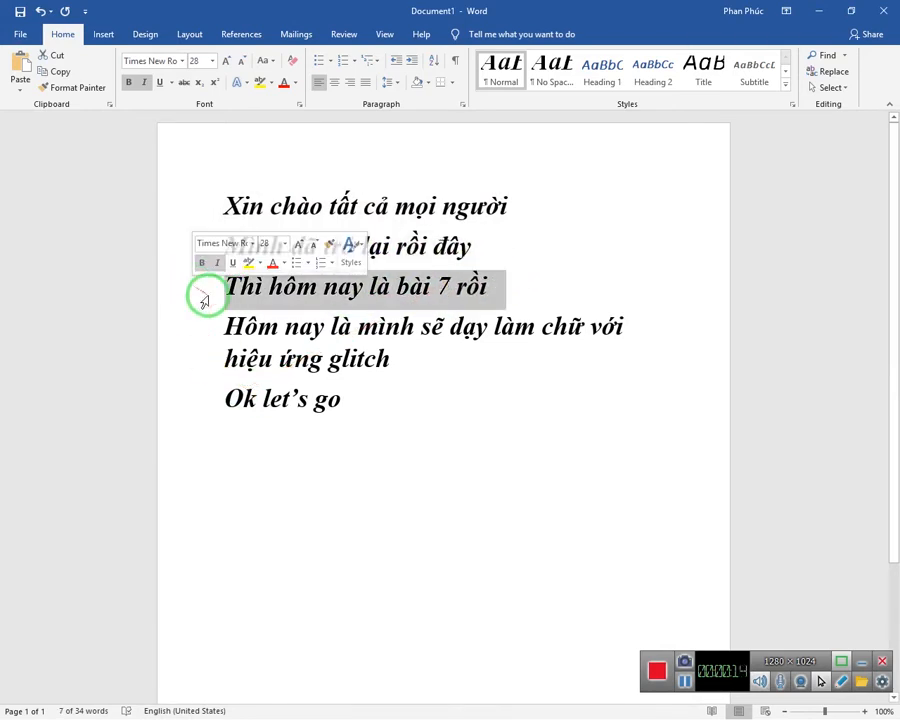
{"action": "left_click_drag", "start_coordinate": [226, 346], "coordinate": [453, 352]}
{"action": "left_click_drag", "start_coordinate": [370, 445], "coordinate": [3, 706]}
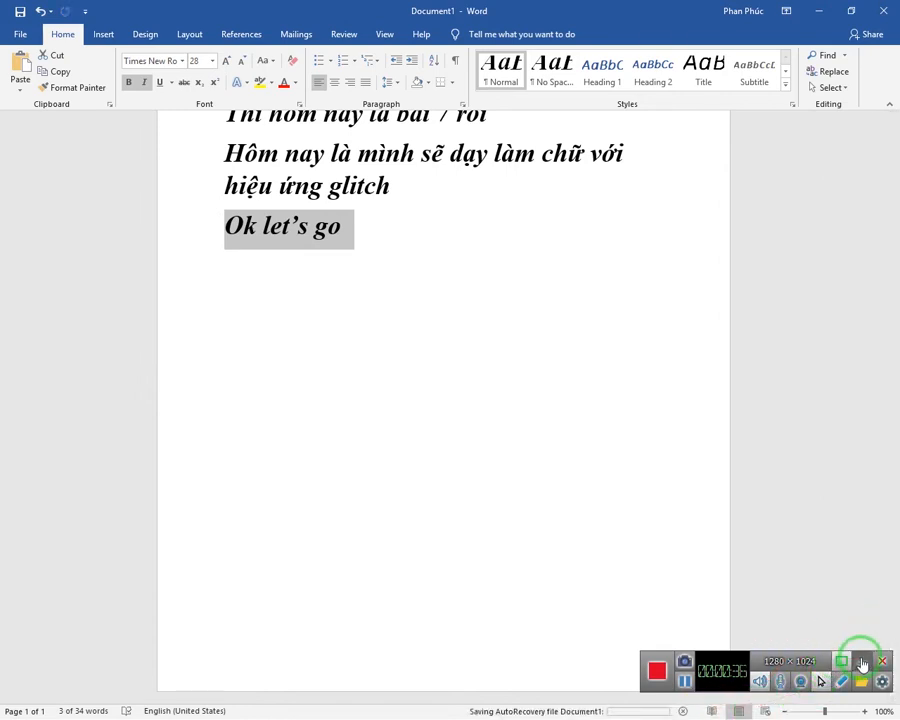
Step: Minimize the recorder and the document, and launch Adobe Premiere Pro CC 2018 from the desktop
{"action": "left_click", "coordinate": [861, 660]}
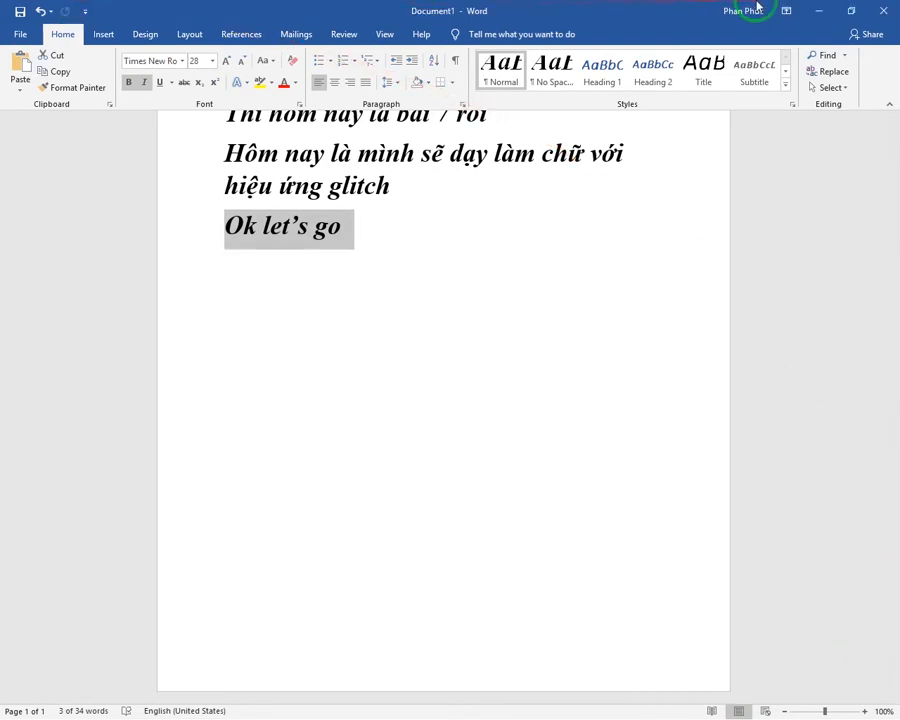
{"action": "left_click", "coordinate": [818, 11]}
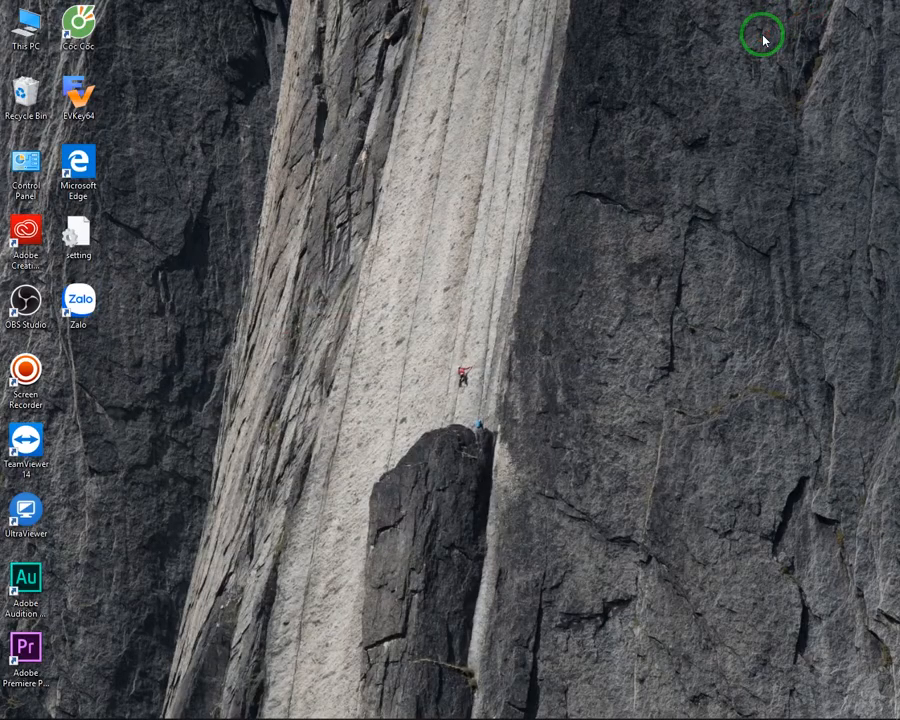
{"action": "key", "text": "Down"}
{"action": "key", "text": "Down"}
{"action": "key", "text": "Down"}
{"action": "key", "text": "Down"}
{"action": "key", "text": "Down"}
{"action": "key", "text": "Down"}
{"action": "key", "text": "Down"}
{"action": "key", "text": "Down"}
{"action": "key", "text": "Down"}
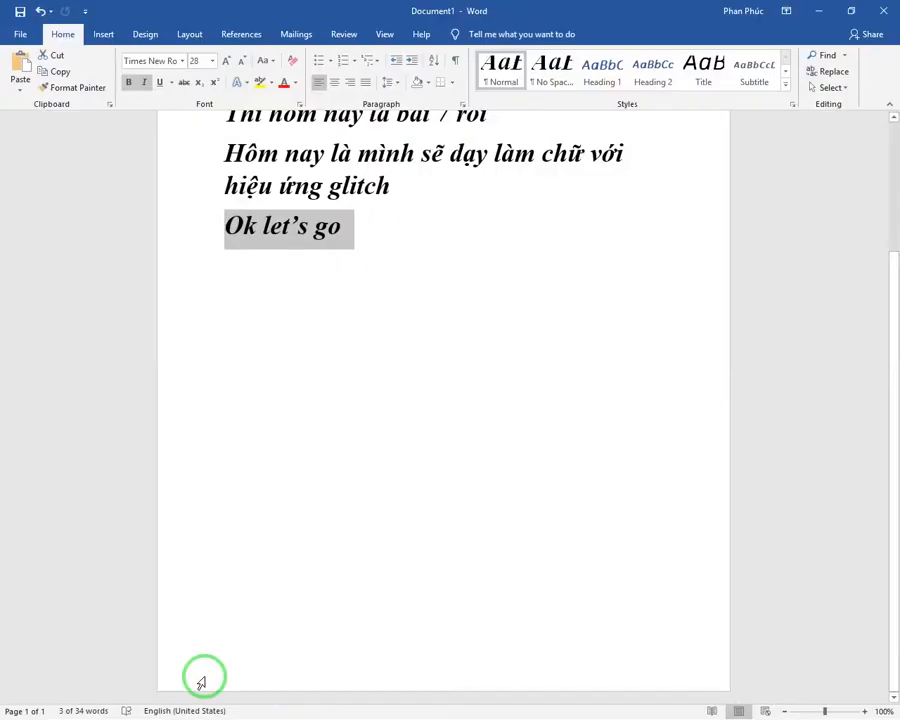
{"action": "key", "text": "Right"}
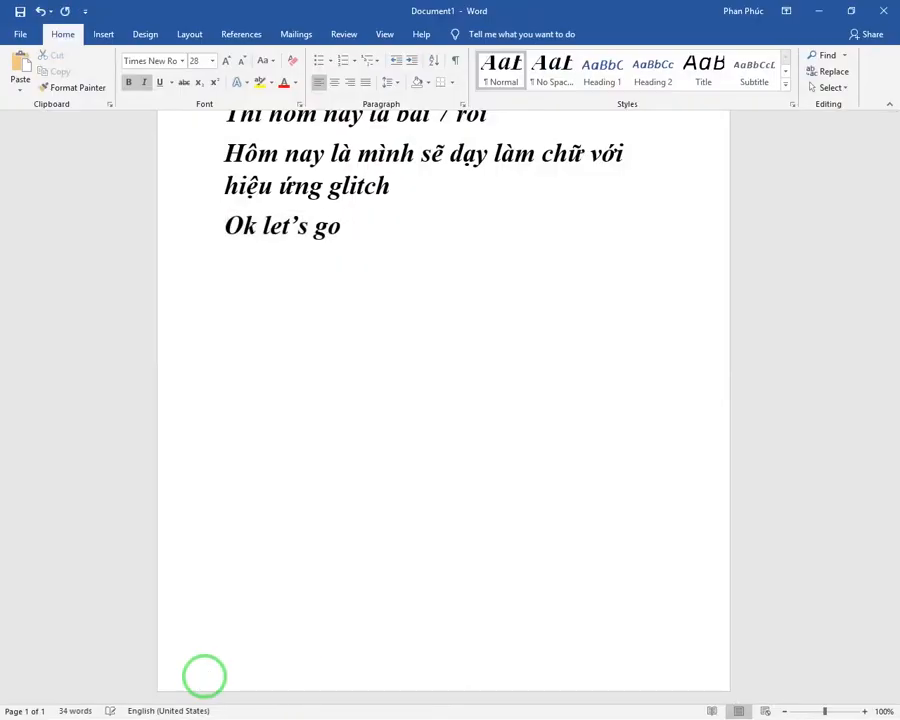
Step: In Word, add lines about glitch below "Ok let's go", including "Glitch là hiệu ứng nhấp nháy biến dạng méo bóp"
{"action": "key", "text": "Return"}
{"action": "type", "text": "Trong lu"}
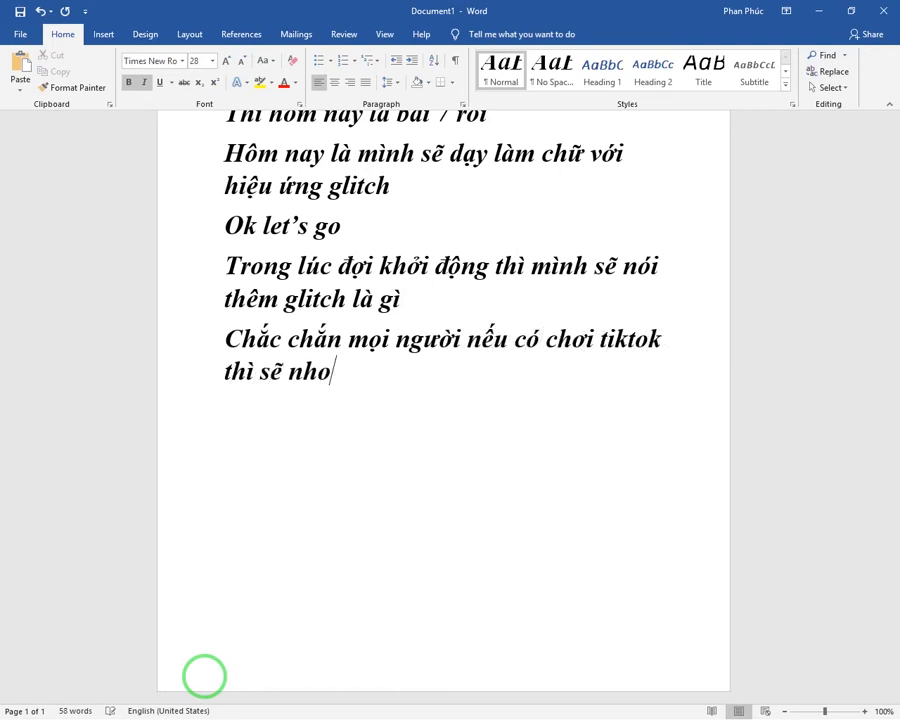
{"action": "type", "text": "ch là hiệu ứng nhấp nháy biến dạng méo bóp"}
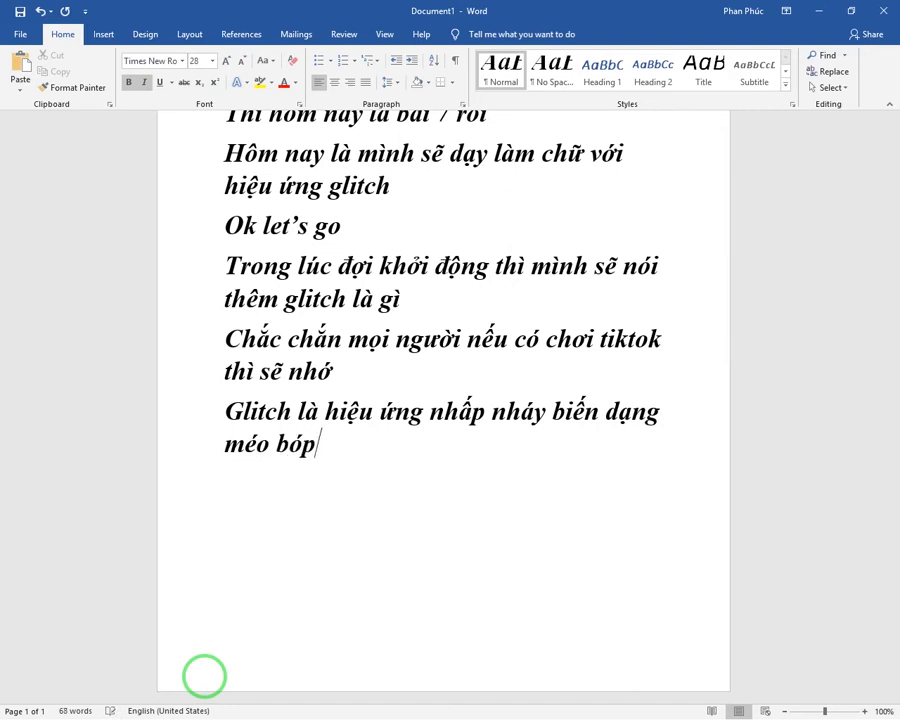
{"action": "key", "text": "Return"}
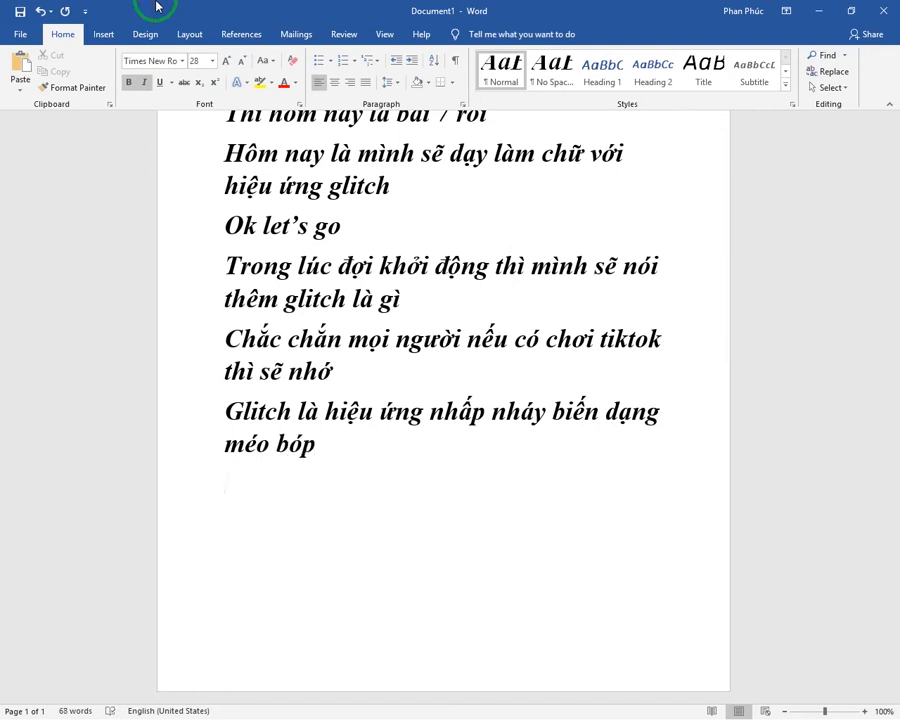
{"action": "type", "text": "adobe cu"}
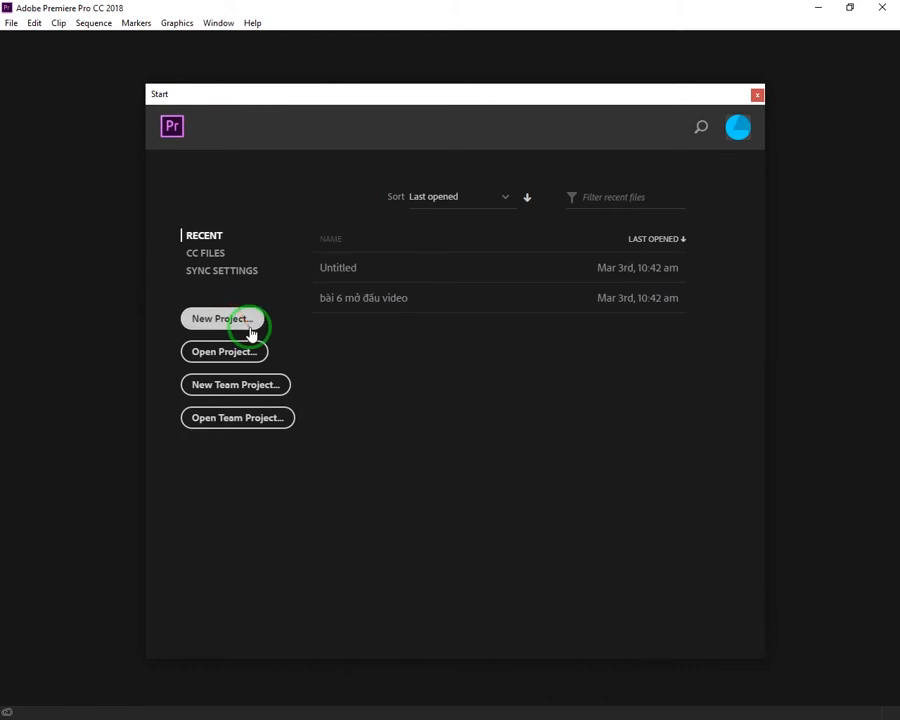
Step: In Premiere Pro, create a new project named "bài 7 làm chữ hiệu ứng glitch" in D:\dự án
{"action": "left_click", "coordinate": [254, 314]}
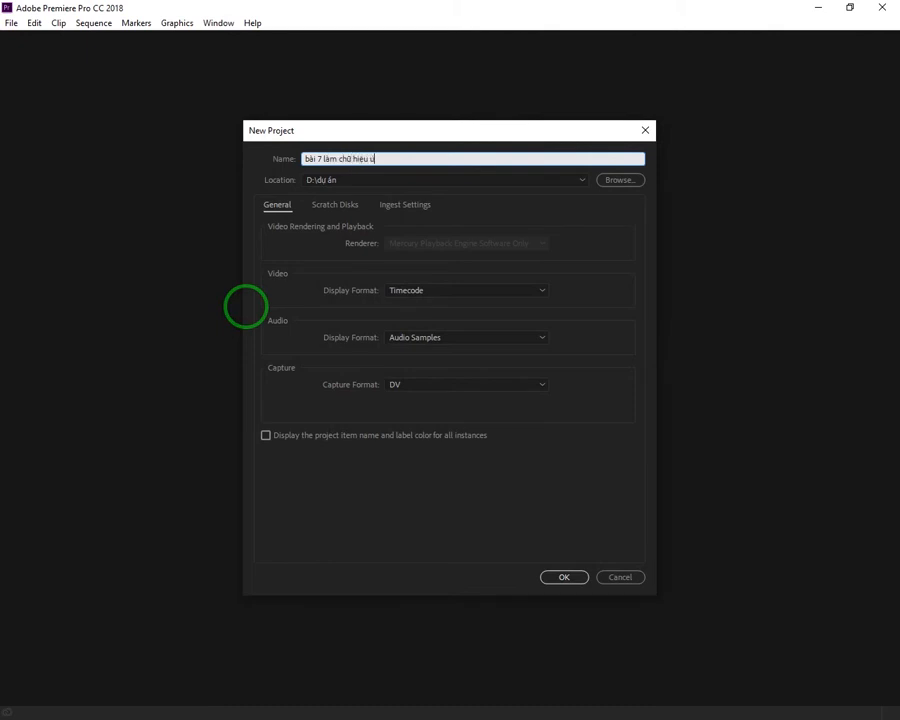
{"action": "type", "text": "h"}
{"action": "key", "text": "Return"}
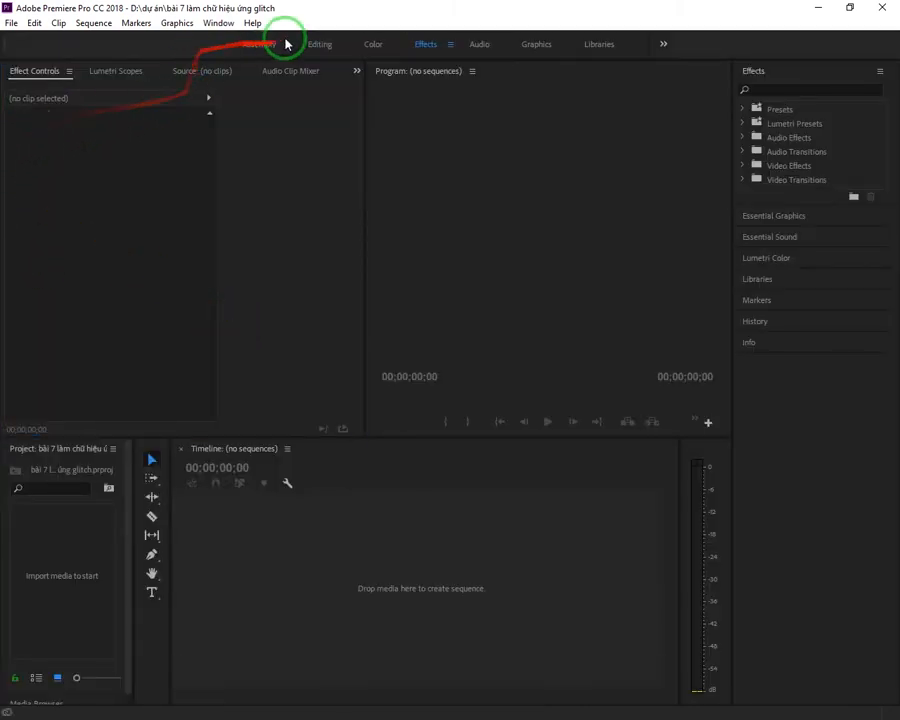
Step: Switch to the Editing workspace and bring the project's media contents into view
{"action": "left_click", "coordinate": [322, 55]}
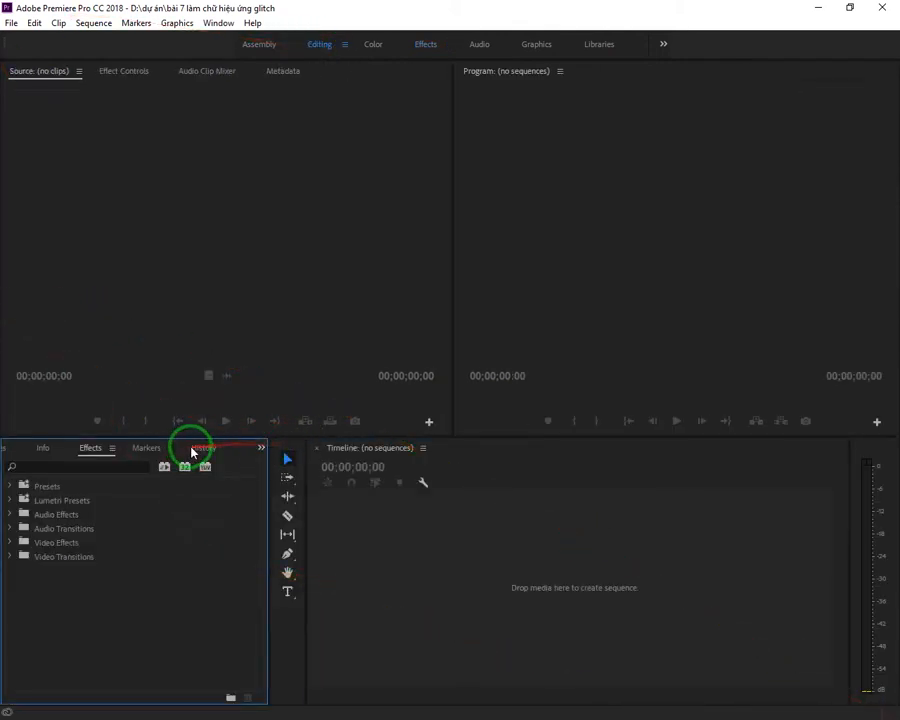
{"action": "left_click", "coordinate": [259, 453]}
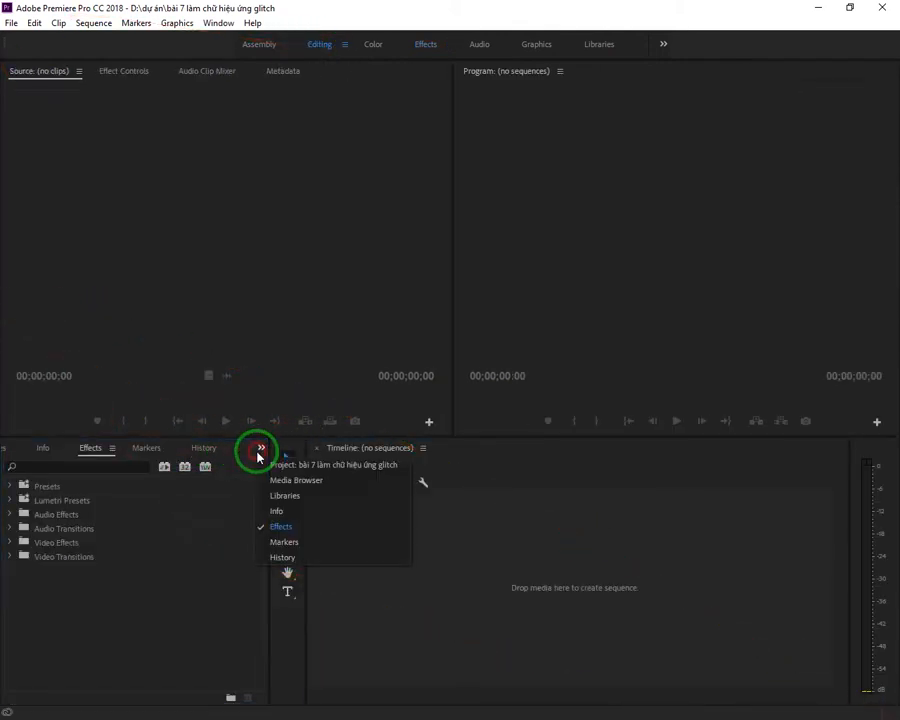
{"action": "left_click", "coordinate": [343, 466]}
Step: Create a new sequence with the AVCHD 1080p24 preset, keeping the name Sequence 01
{"action": "right_click", "coordinate": [213, 601]}
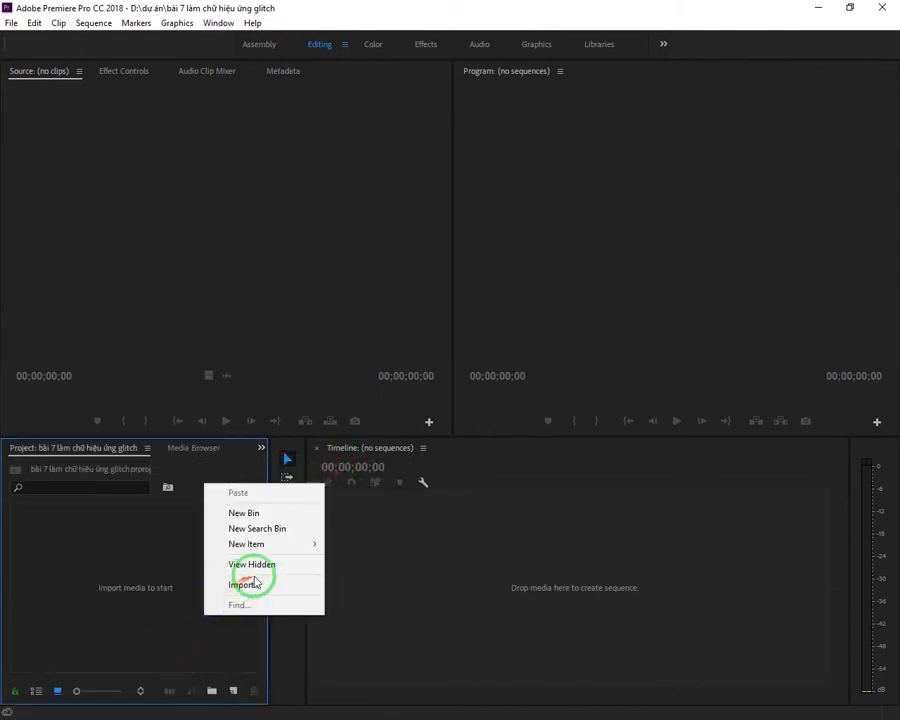
{"action": "left_click", "coordinate": [316, 549]}
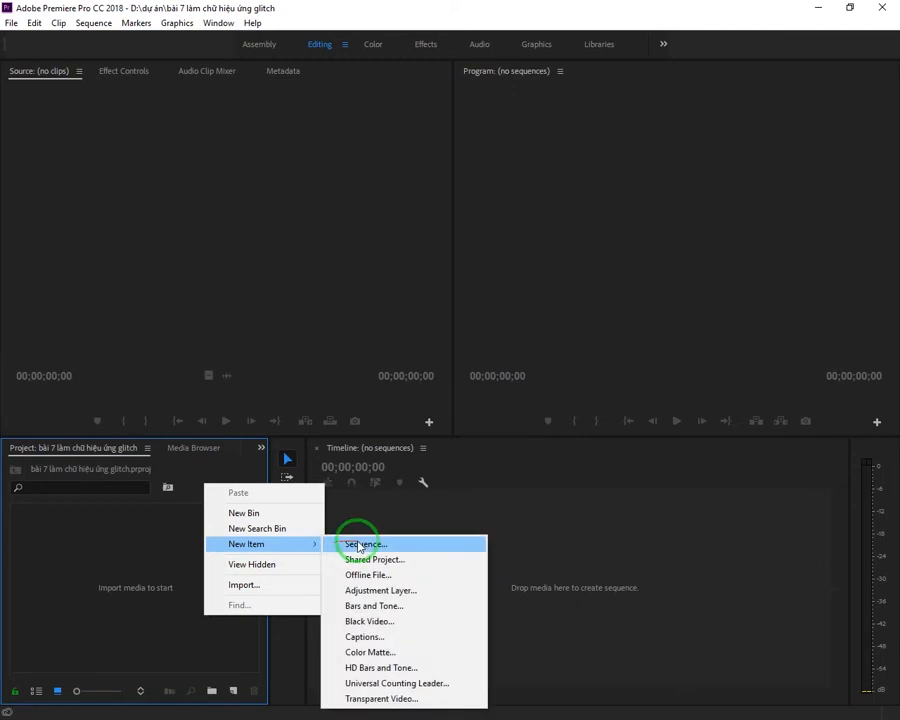
{"action": "left_click", "coordinate": [357, 543]}
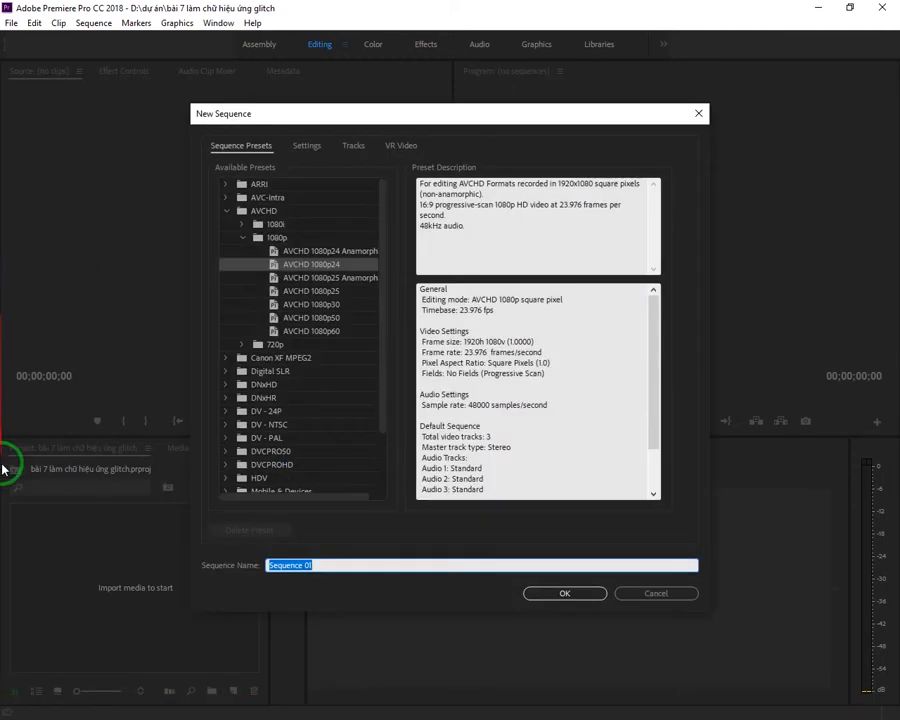
{"action": "left_click", "coordinate": [570, 592]}
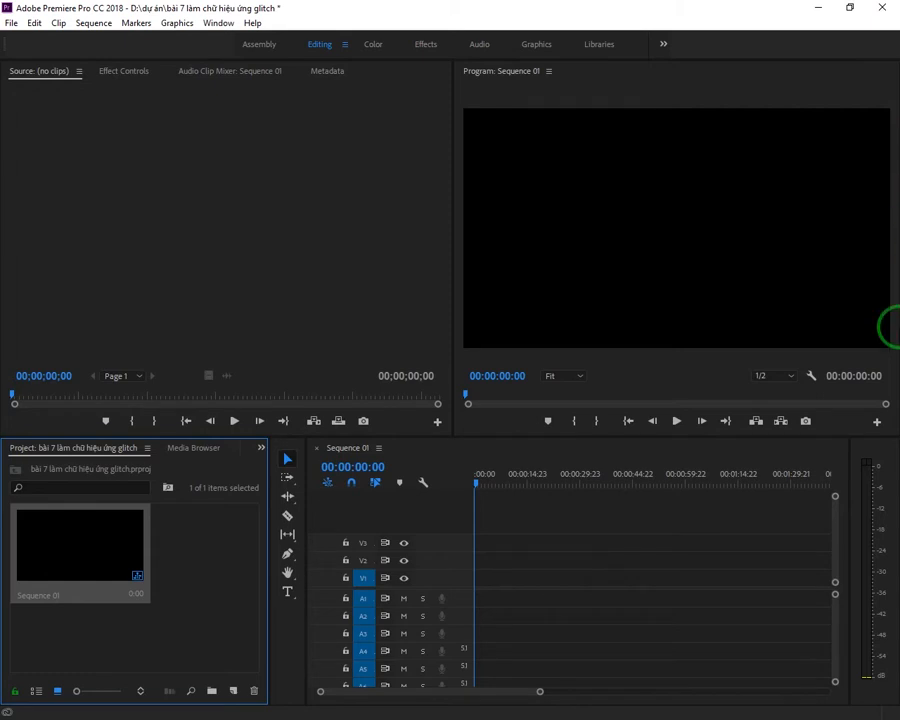
Step: Delete all empty video and audio tracks from Sequence 01
{"action": "right_click", "coordinate": [452, 542]}
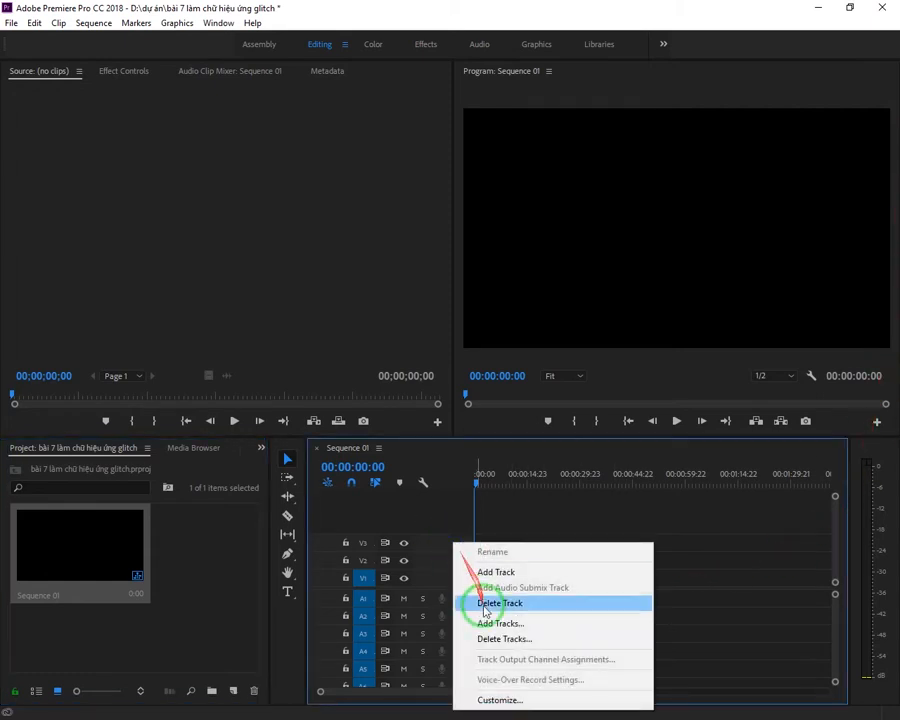
{"action": "left_click", "coordinate": [574, 640]}
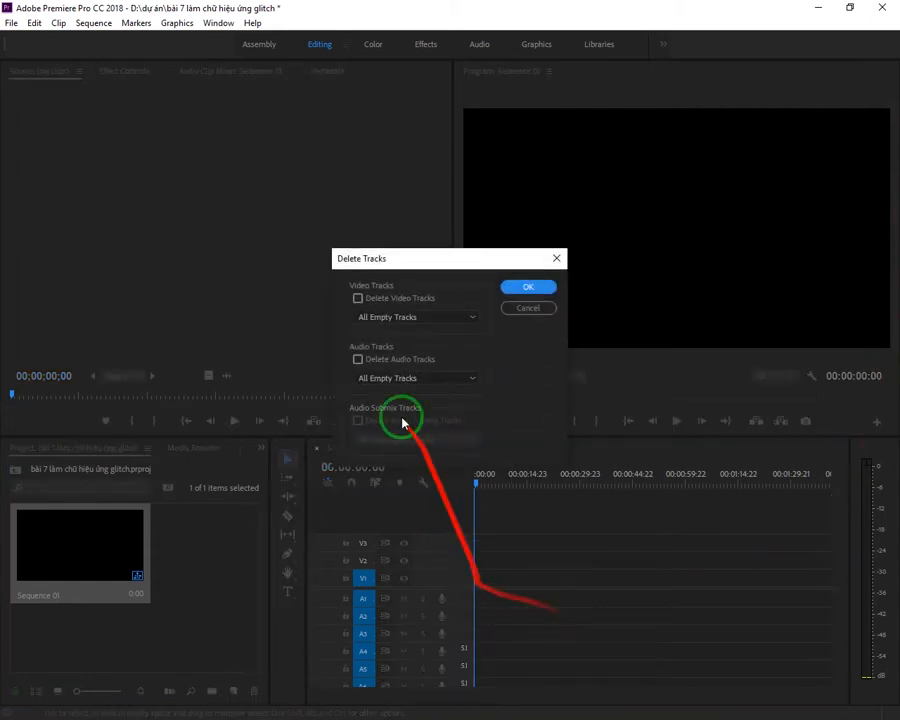
{"action": "left_click", "coordinate": [388, 368]}
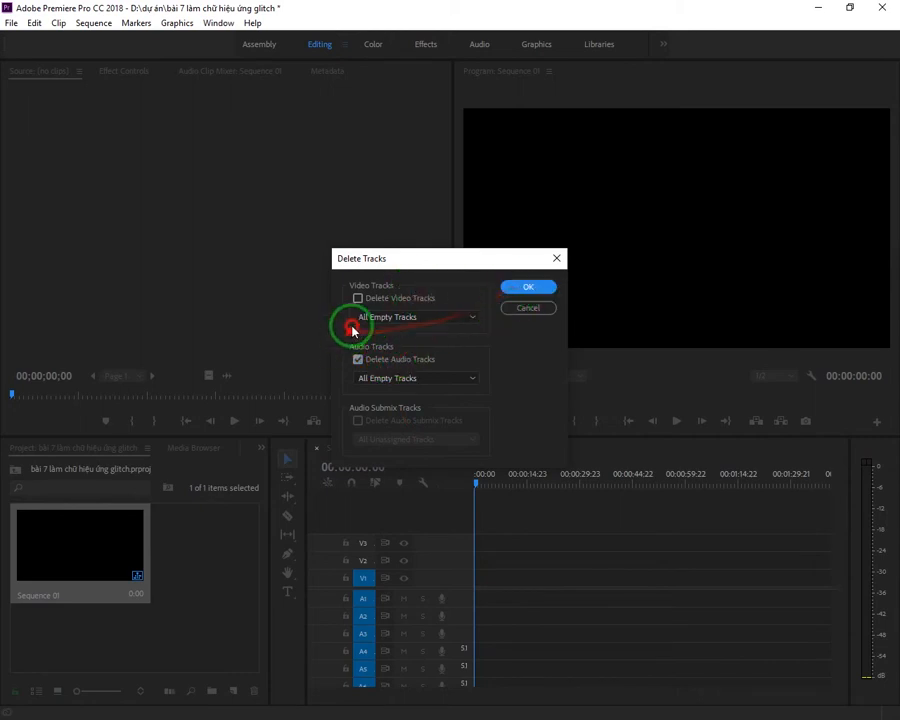
{"action": "left_click", "coordinate": [376, 299]}
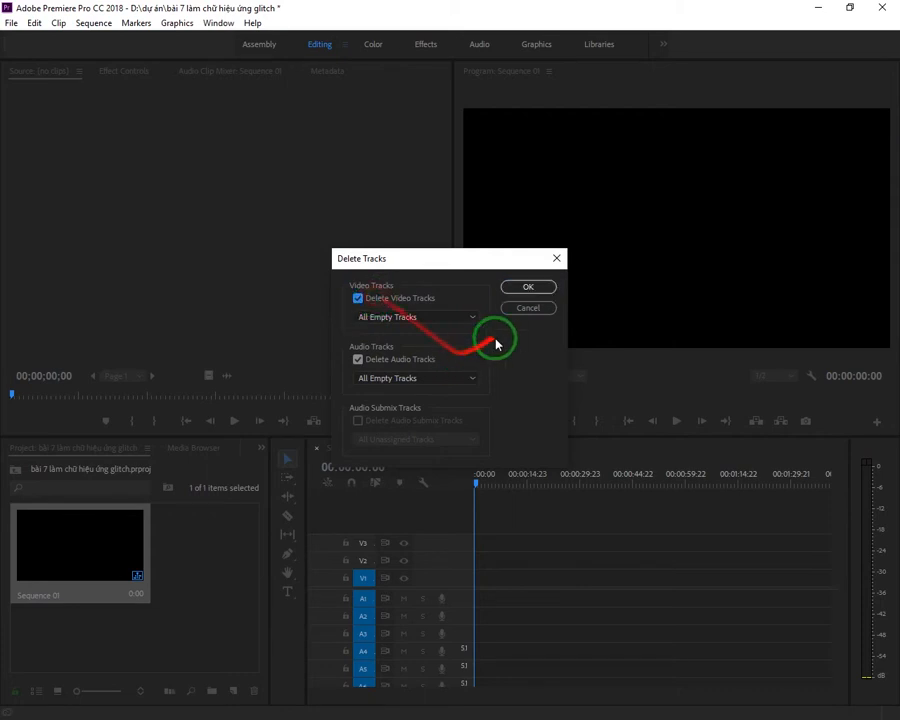
{"action": "left_click", "coordinate": [524, 287]}
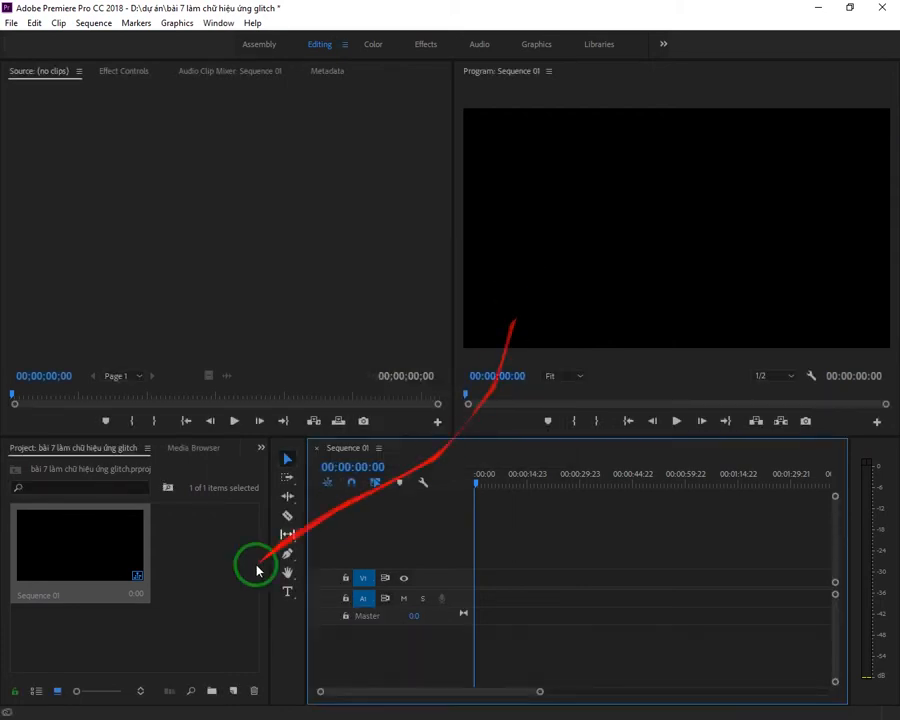
{"action": "right_click", "coordinate": [146, 646]}
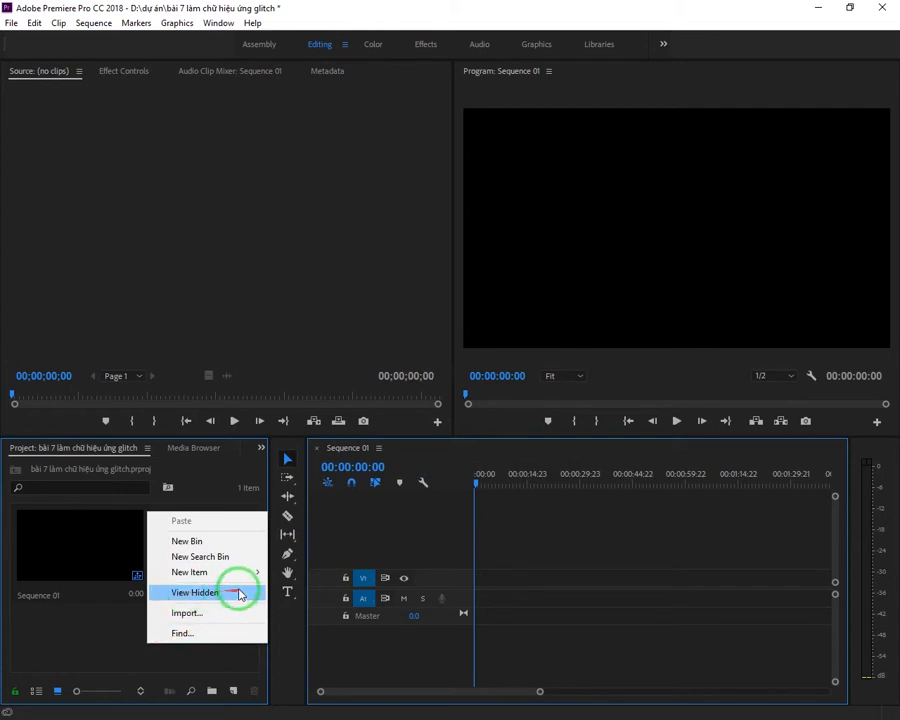
{"action": "mouse_move", "coordinate": [245, 574]}
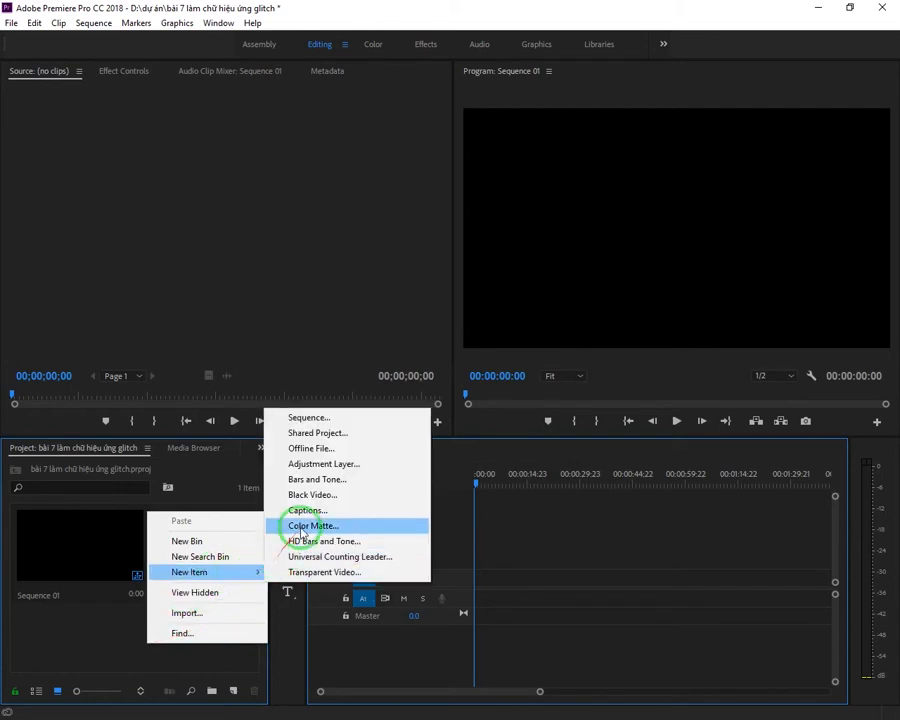
{"action": "left_click", "coordinate": [462, 236]}
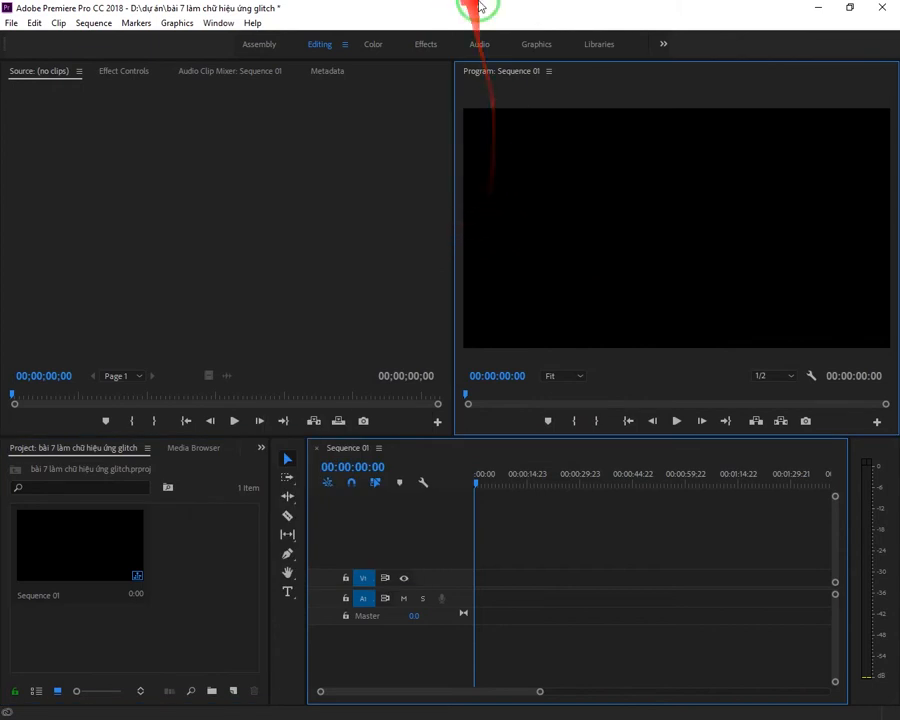
Step: Switch to the Graphics workspace and add a new text layer to the sequence
{"action": "left_click", "coordinate": [553, 40]}
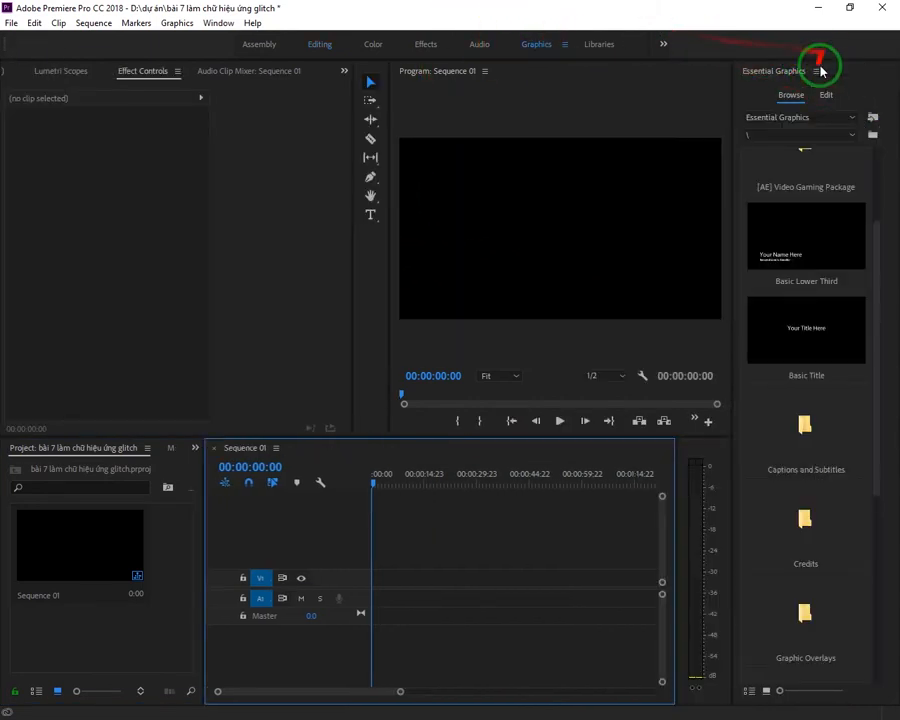
{"action": "left_click", "coordinate": [823, 109]}
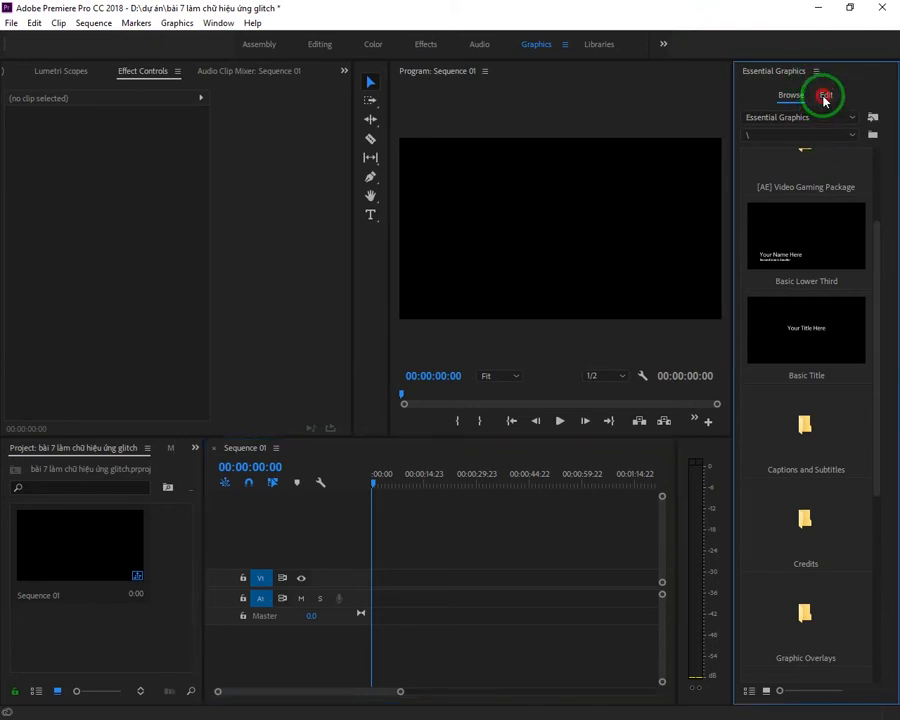
{"action": "left_click", "coordinate": [825, 100]}
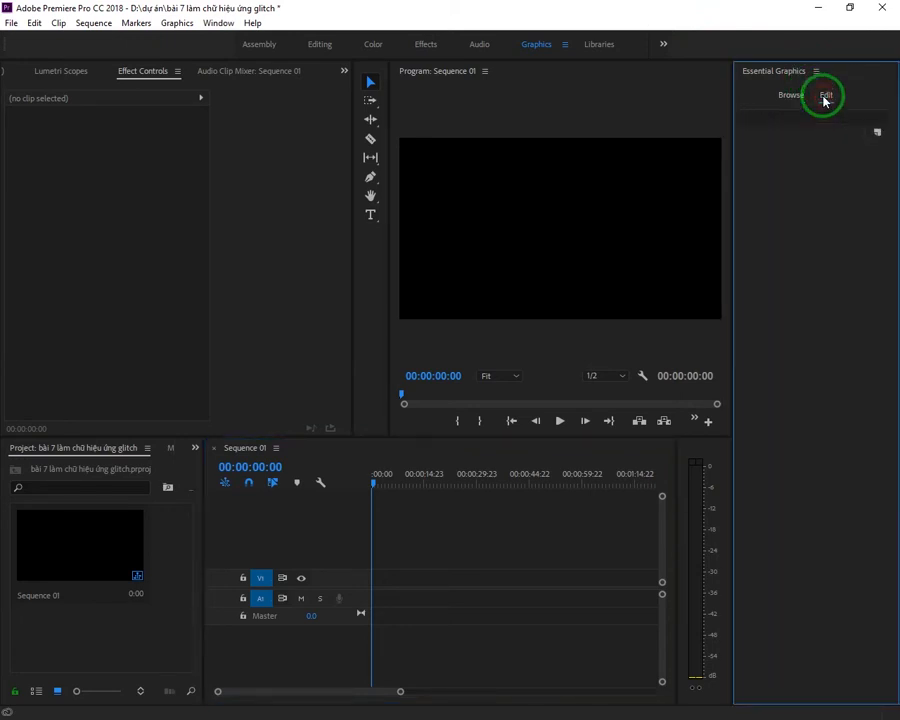
{"action": "left_click", "coordinate": [874, 137]}
{"action": "left_click", "coordinate": [806, 150]}
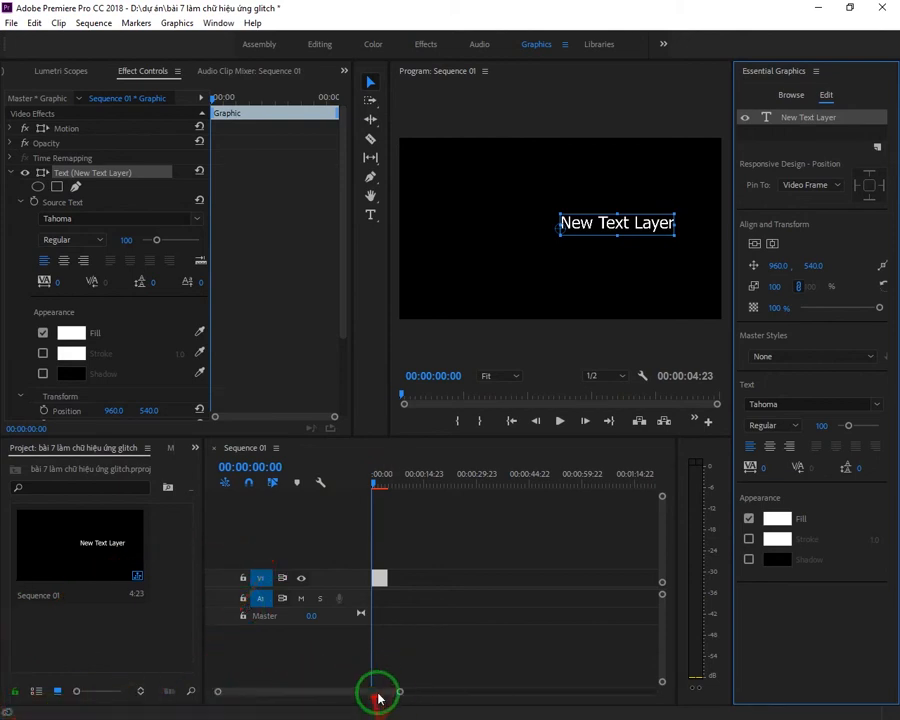
Step: Center-align the new text layer's text and shift the layer slightly upward to about 960, 536
{"action": "left_click_drag", "start_coordinate": [397, 692], "coordinate": [344, 700]}
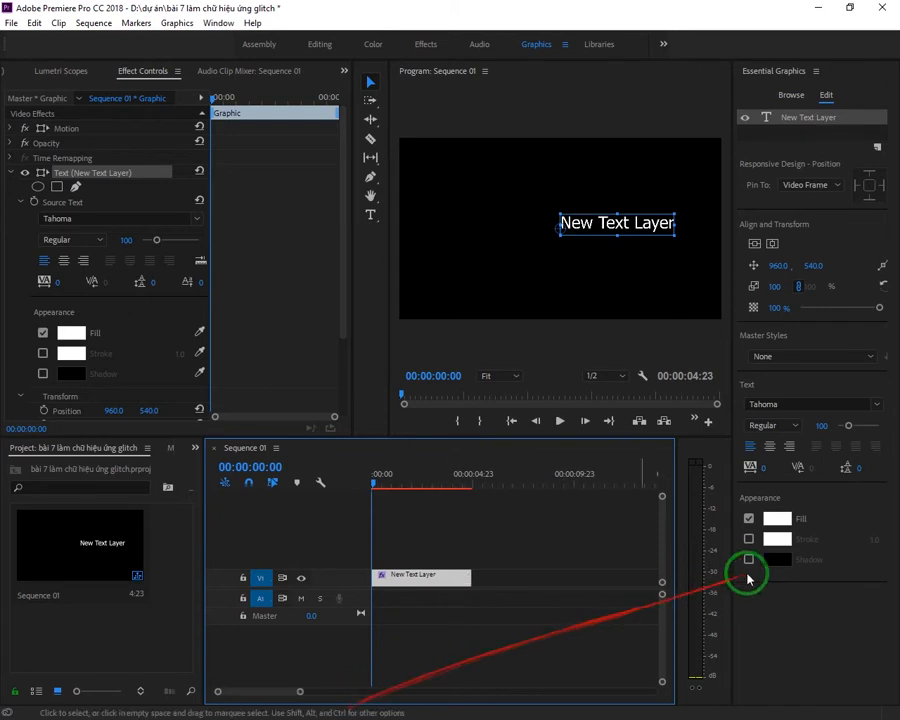
{"action": "left_click", "coordinate": [766, 461]}
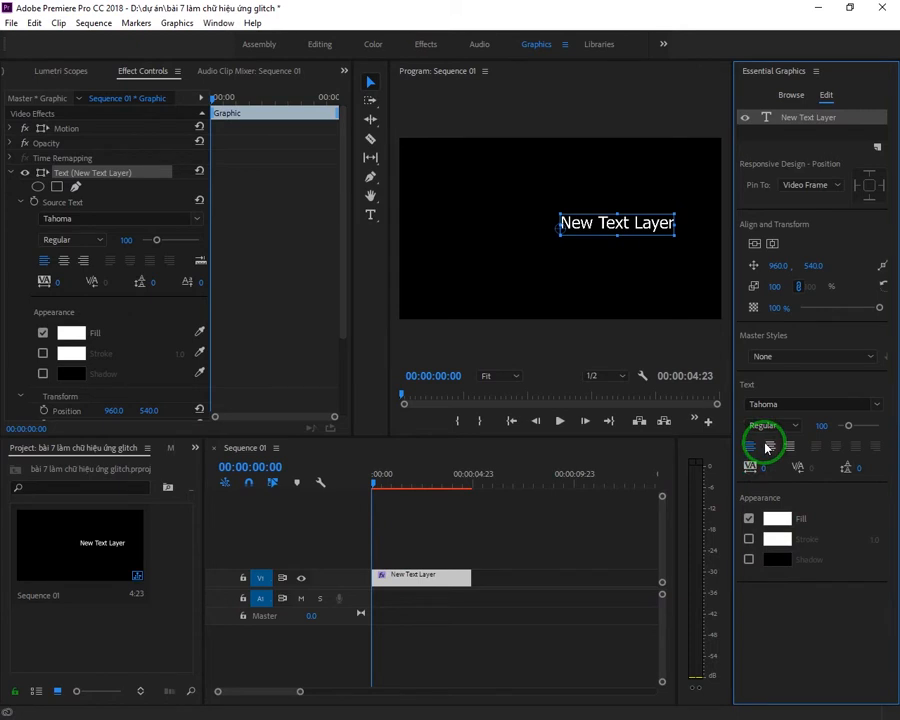
{"action": "left_click", "coordinate": [769, 446]}
{"action": "left_click_drag", "start_coordinate": [543, 231], "coordinate": [573, 236]}
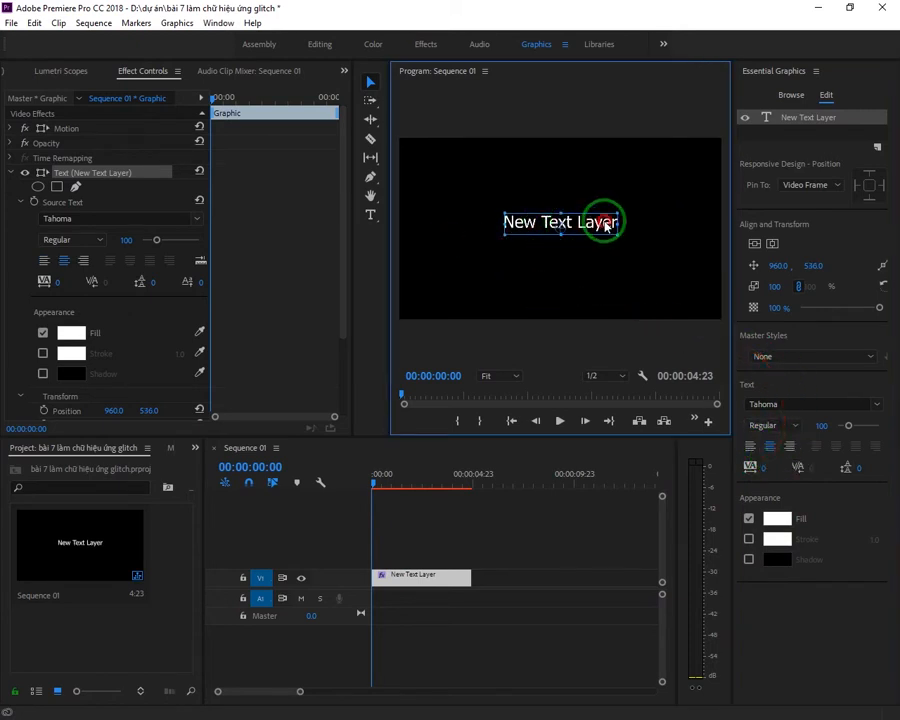
Step: Undo the text layer's last move and replace all its text with "Hân hạnh giới thiệu bộ phim"
{"action": "double_click", "coordinate": [605, 225]}
{"action": "key", "text": "ctrl+z"}
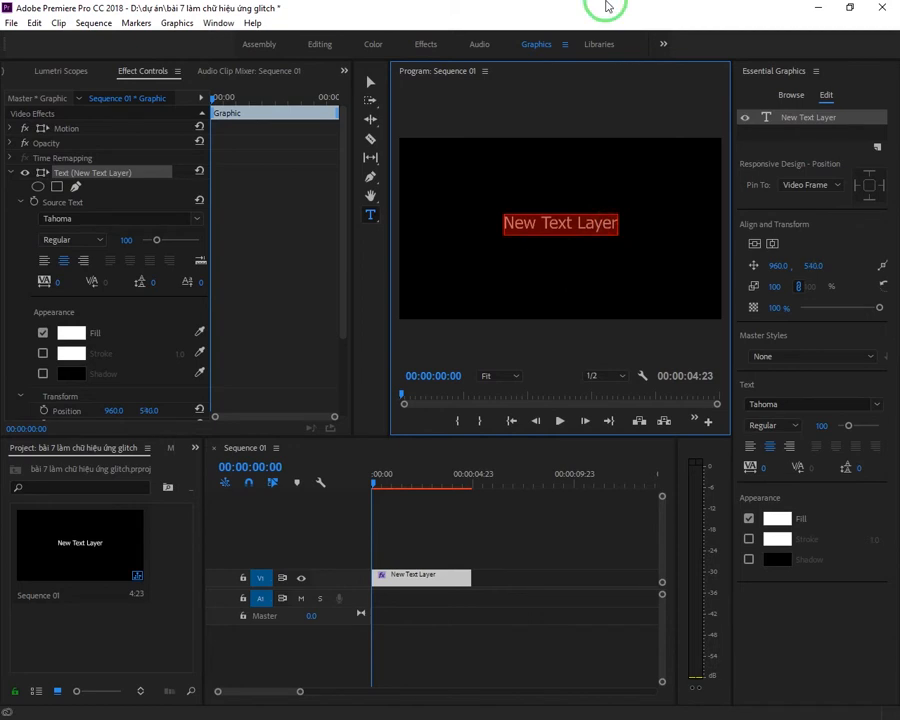
{"action": "key", "text": "BackSpace"}
{"action": "type", "text": "Hân hạnh giới thiệu bộ phim"}
{"action": "key", "text": "ctrl+a"}
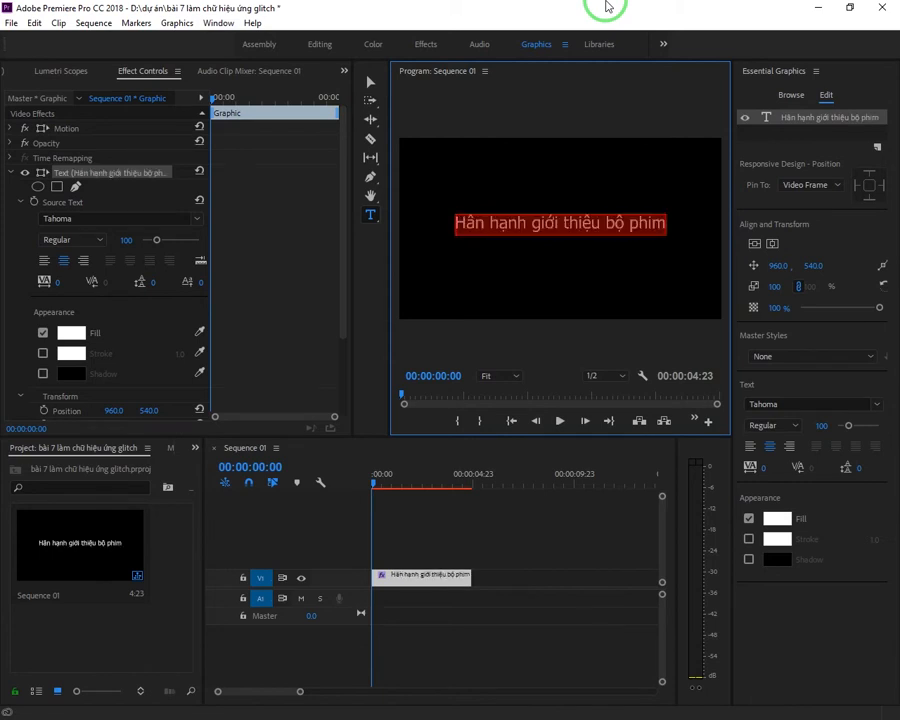
Step: Set the title text's font to UTM American Sans and apply the BCC Video Glitch effect to the title clip
{"action": "left_click", "coordinate": [760, 404]}
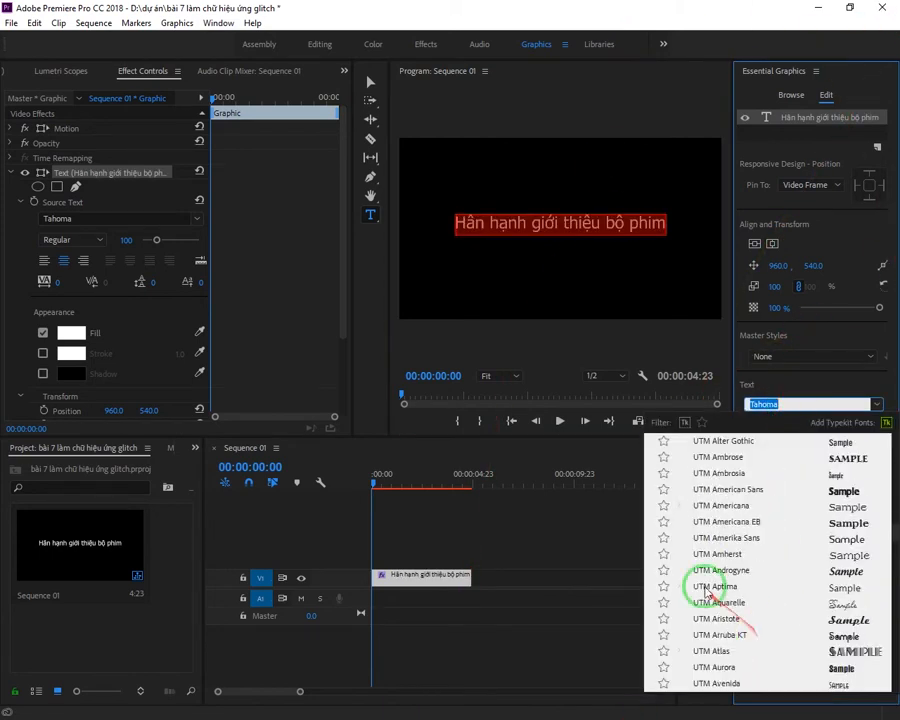
{"action": "left_click", "coordinate": [700, 489]}
{"action": "left_click", "coordinate": [452, 44]}
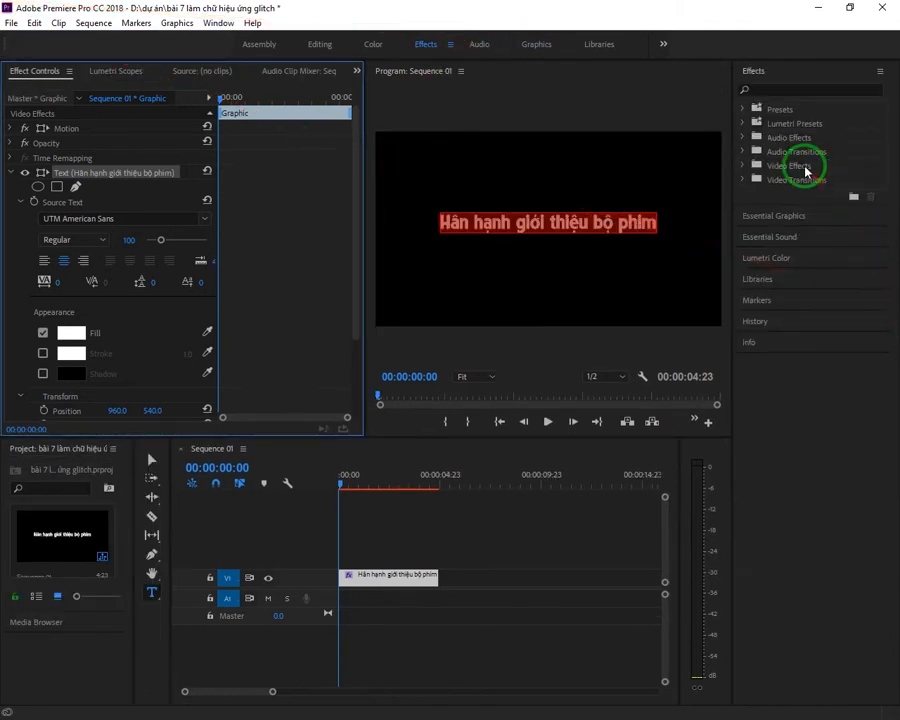
{"action": "double_click", "coordinate": [802, 165]}
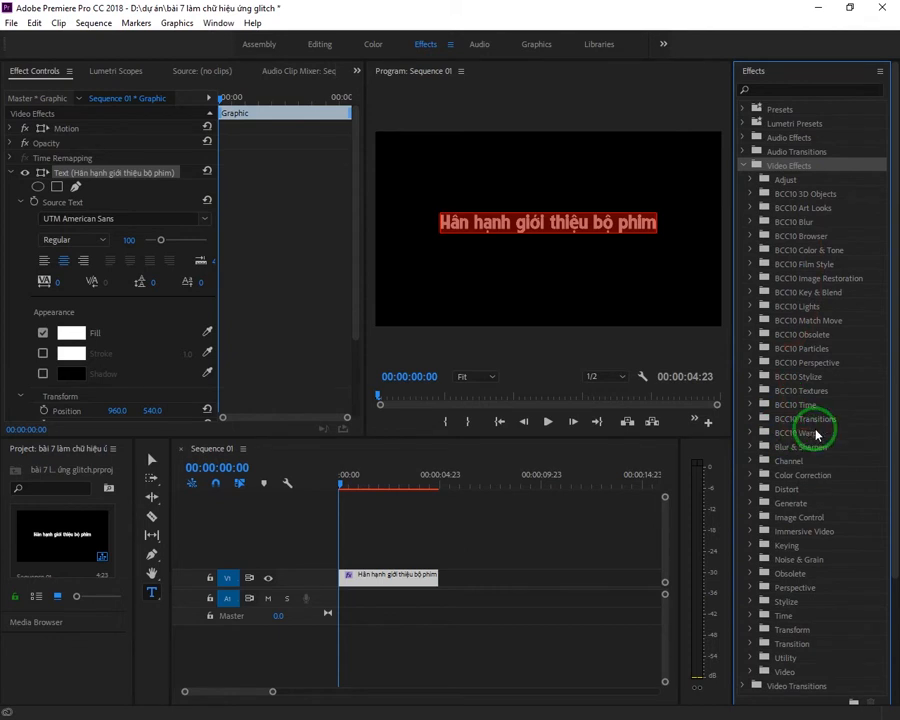
{"action": "double_click", "coordinate": [803, 377]}
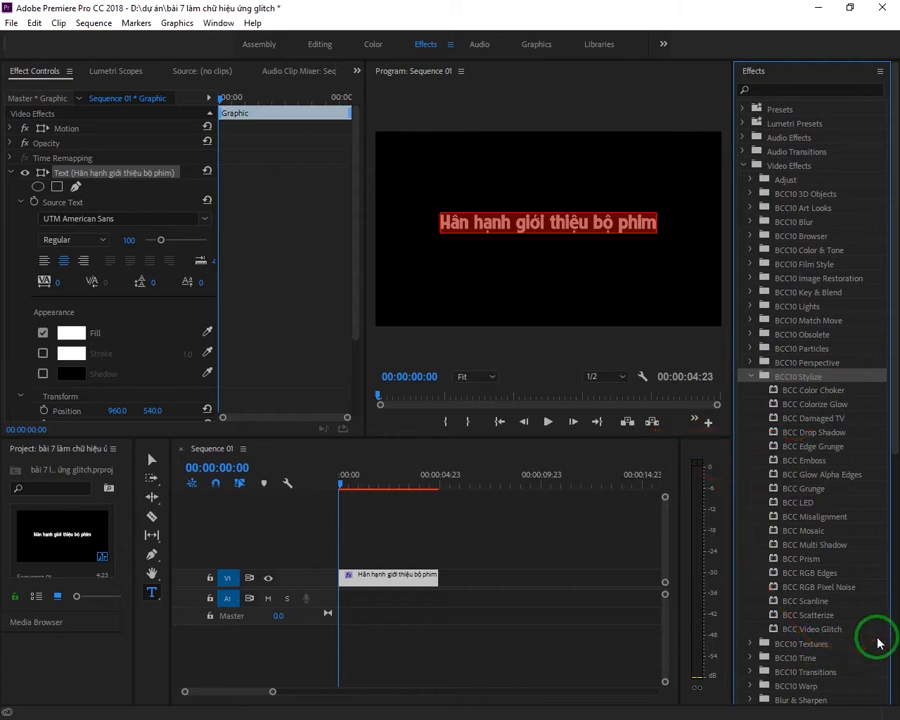
{"action": "left_click_drag", "start_coordinate": [866, 630], "coordinate": [406, 603]}
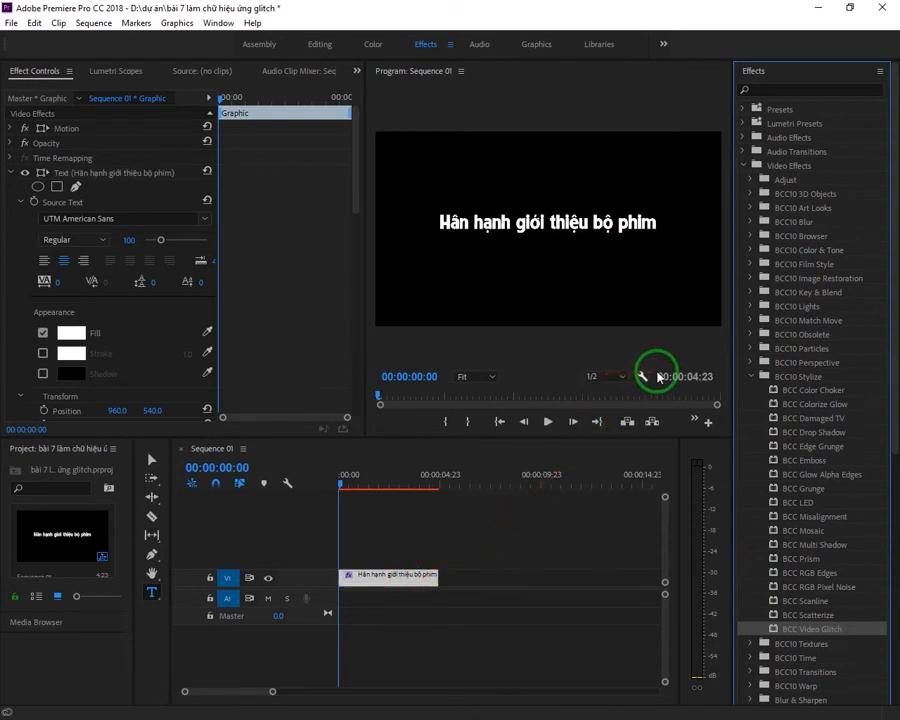
Step: Expand the Shake settings of the BCC Video Glitch effect on the title clip
{"action": "left_click", "coordinate": [361, 155]}
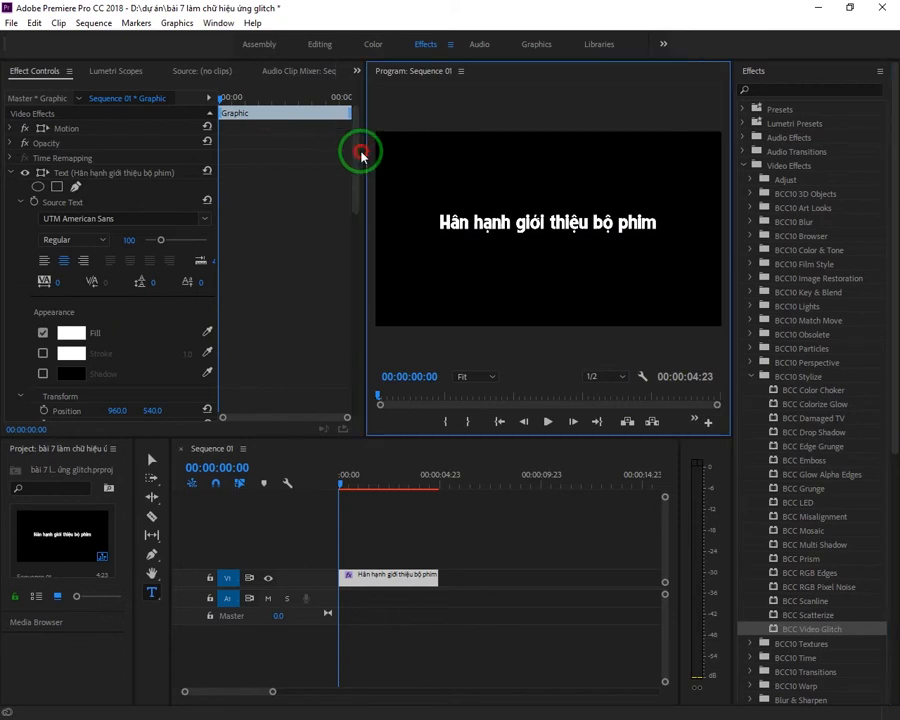
{"action": "left_click_drag", "start_coordinate": [359, 151], "coordinate": [14, 364]}
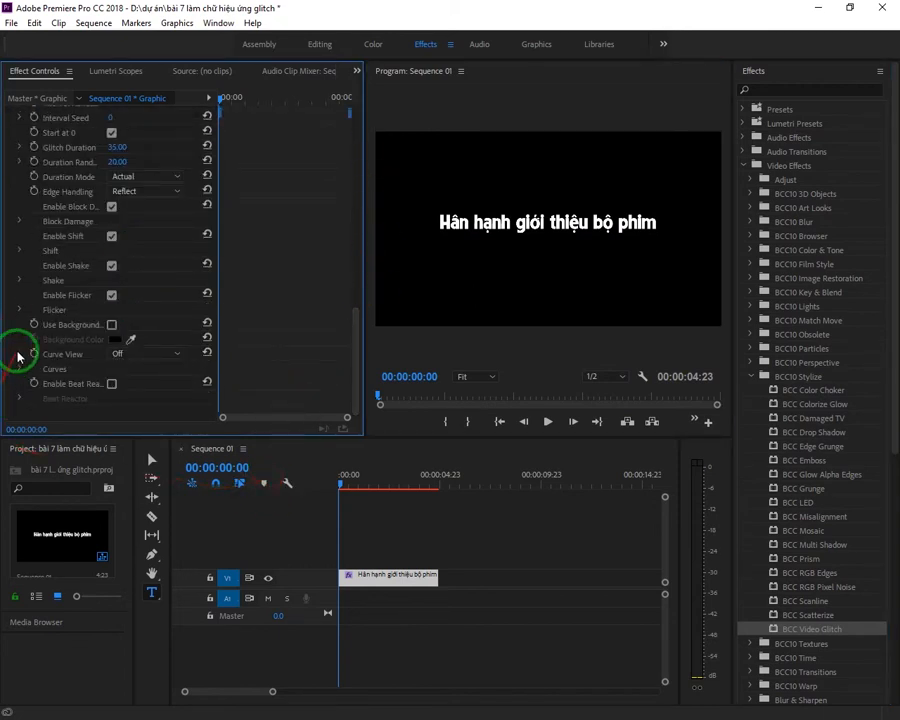
{"action": "left_click", "coordinate": [15, 279]}
{"action": "left_click", "coordinate": [18, 287]}
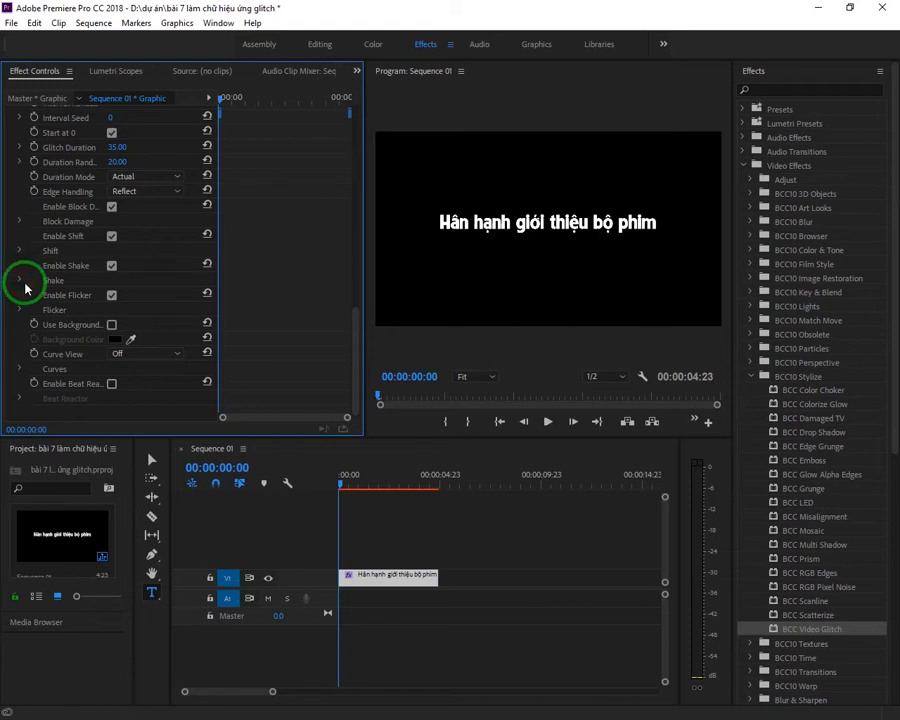
{"action": "left_click", "coordinate": [19, 284]}
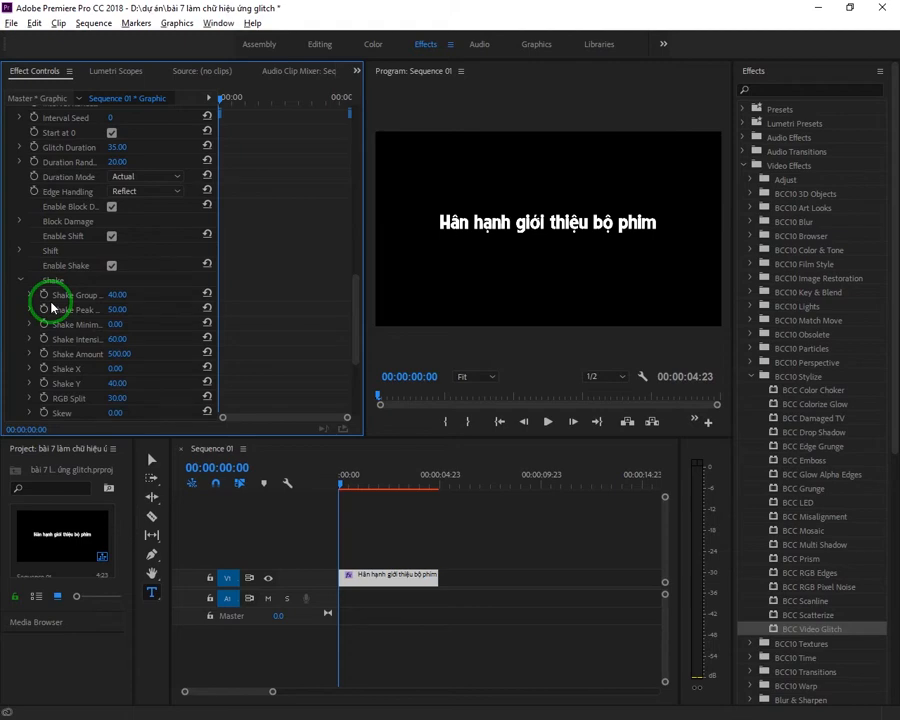
Step: Switch to Word and add the line "Có 4 thứ mà 2 thứ trên không cần chỉnh gì cả" at the end of the document
{"action": "key", "text": "alt+Tab"}
{"action": "key", "text": "Return"}
{"action": "type", "text": "x"}
{"action": "key", "text": "BackSpace"}
{"action": "type", "text": "c"}
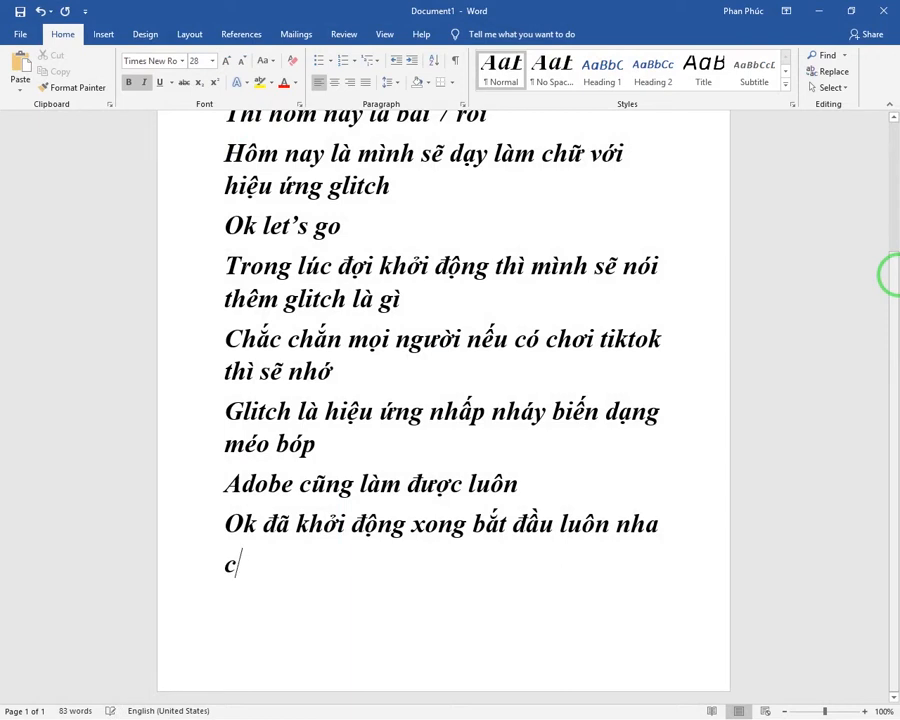
{"action": "type", "text": "ó 4 thứ "}
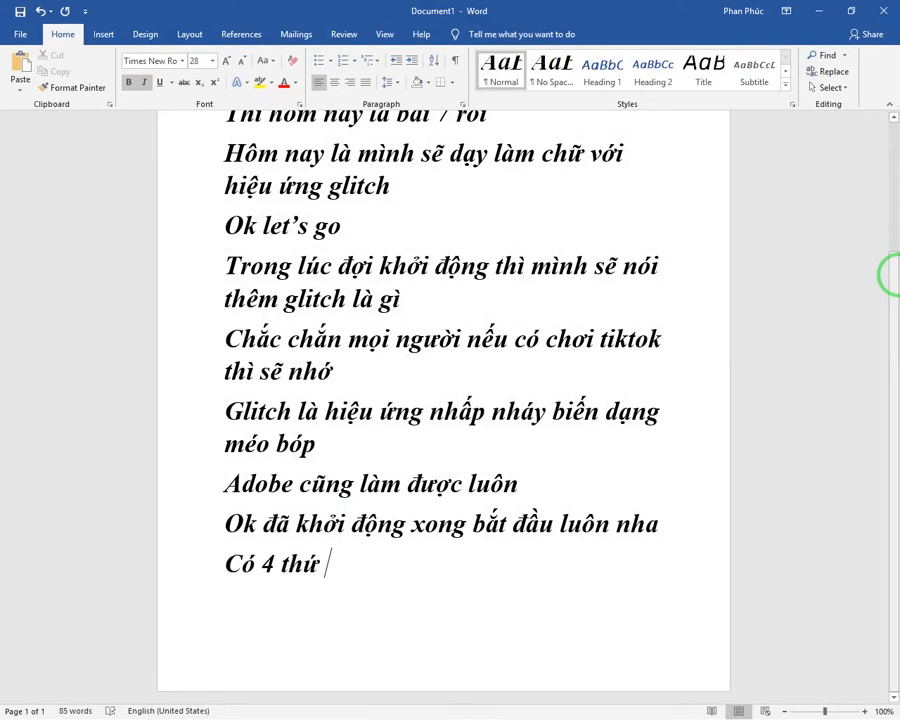
{"action": "type", "text": "mà 2 thư"}
{"action": "type", "text": " trên kh"}
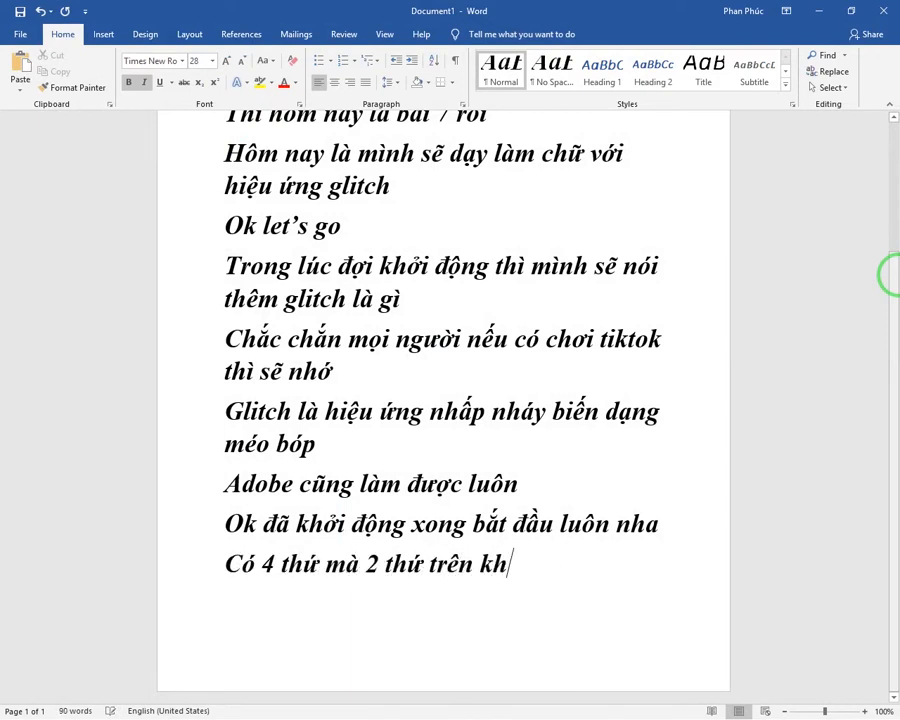
{"action": "type", "text": "ông cần chỉnh gì cả"}
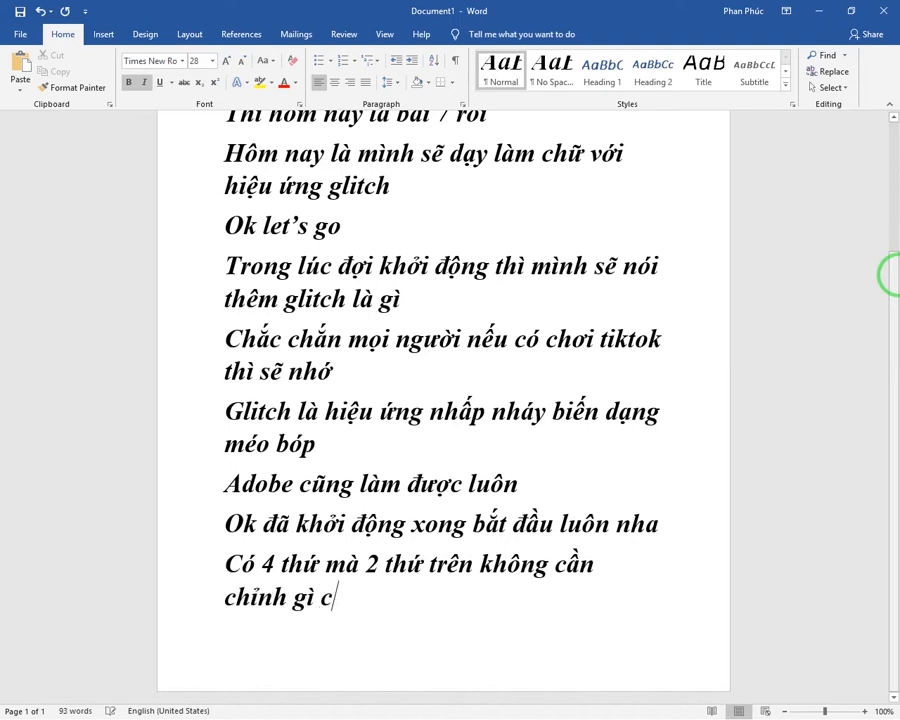
Step: Add a new line reading "Chỉnh hay không là tuỳ mọi người" at the end of the document
{"action": "key", "text": "Return"}
{"action": "type", "text": "Chỉnh h"}
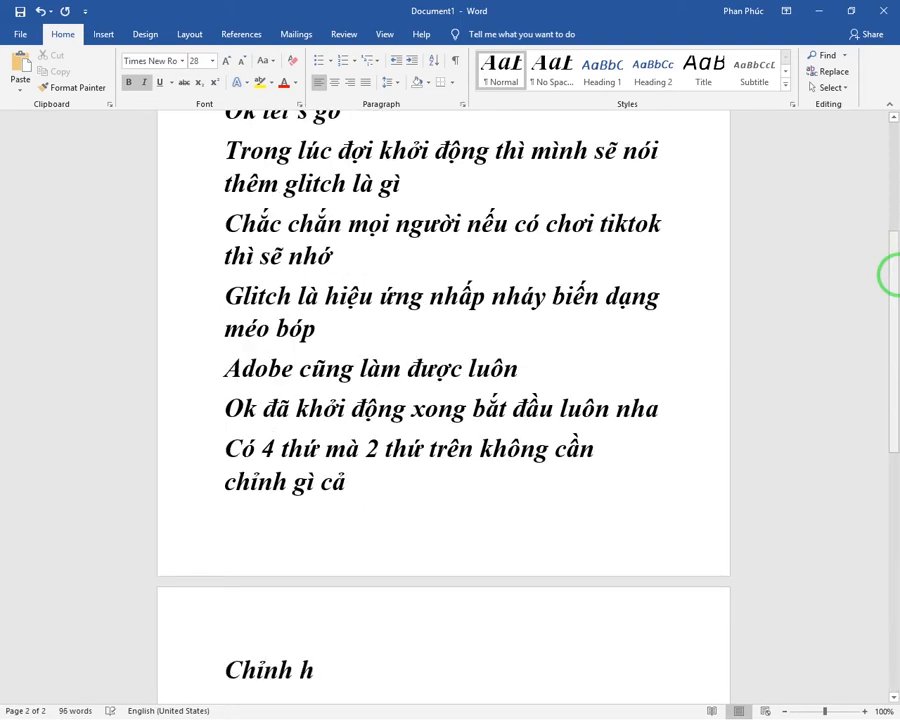
{"action": "type", "text": "ay không là tuỳ mọi người"}
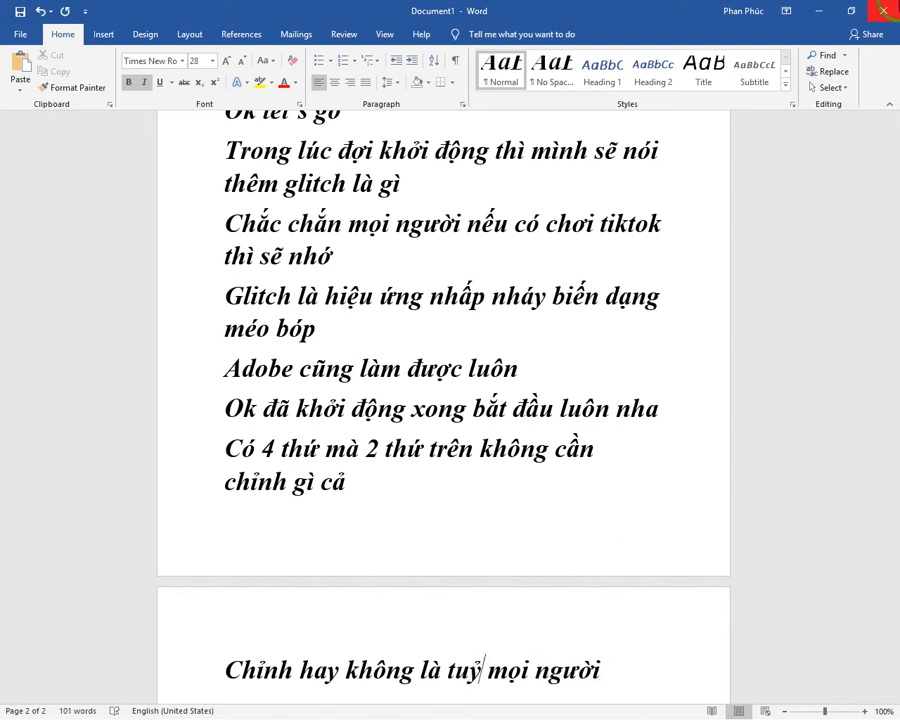
Step: Add another line reading "Mình chỉ cần chỉnh sơ sơ 2 thứ là shake và filcker" below the last one
{"action": "key", "text": "Return"}
{"action": "type", "text": "Mình ch"}
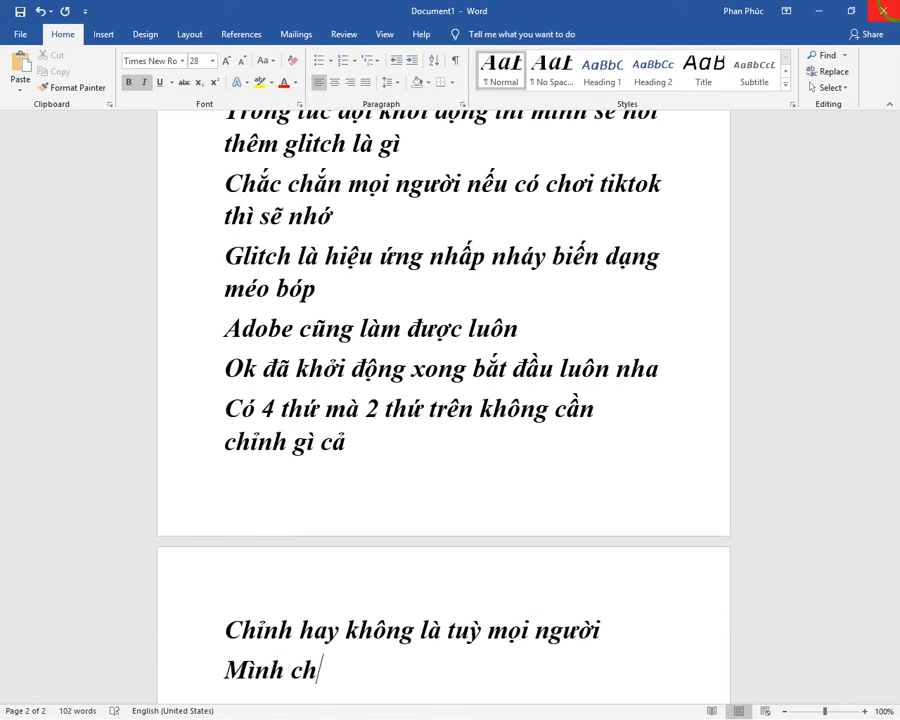
{"action": "type", "text": "ỉ cần chỉnh so sô"}
{"action": "type", "text": " 2 "}
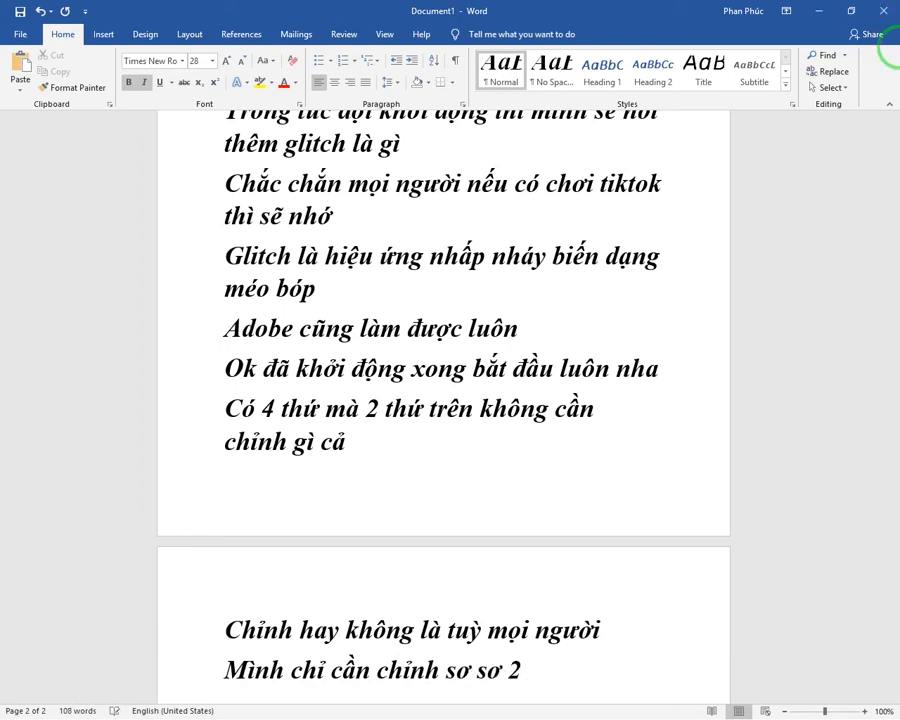
{"action": "type", "text": "thu"}
{"action": "type", "text": "ws dd"}
{"action": "type", "text": "af shake vaf filck"}
{"action": "type", "text": "er"}
Step: Add the closing line "Ok bắt đầu làm theo mình nha" to the document and switch back to Premiere Pro
{"action": "key", "text": "Return"}
{"action": "type", "text": "Ok "}
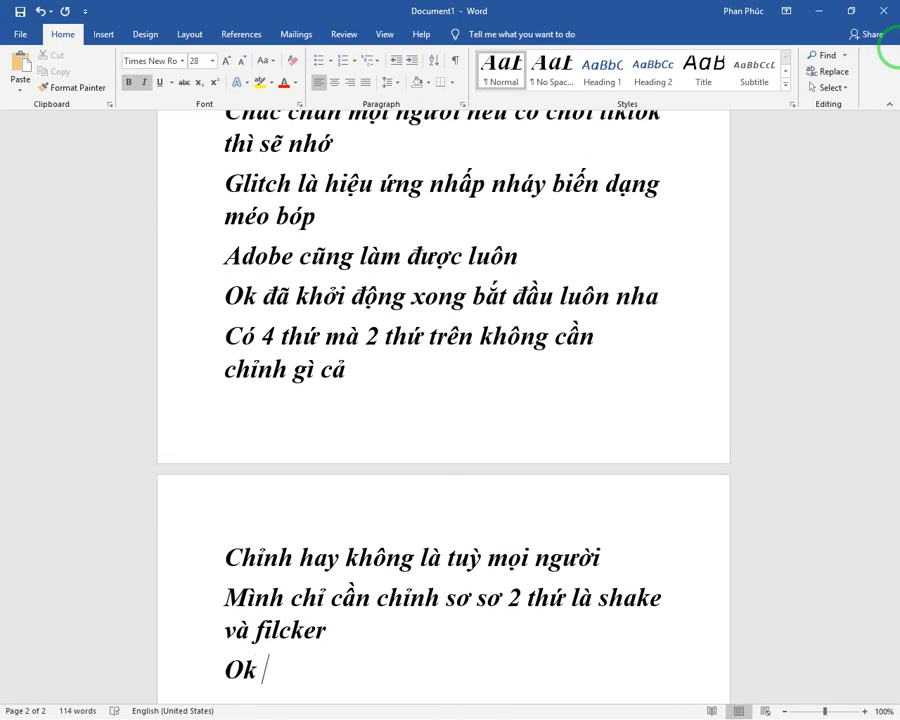
{"action": "type", "text": "bắt đâu làm theo mình"}
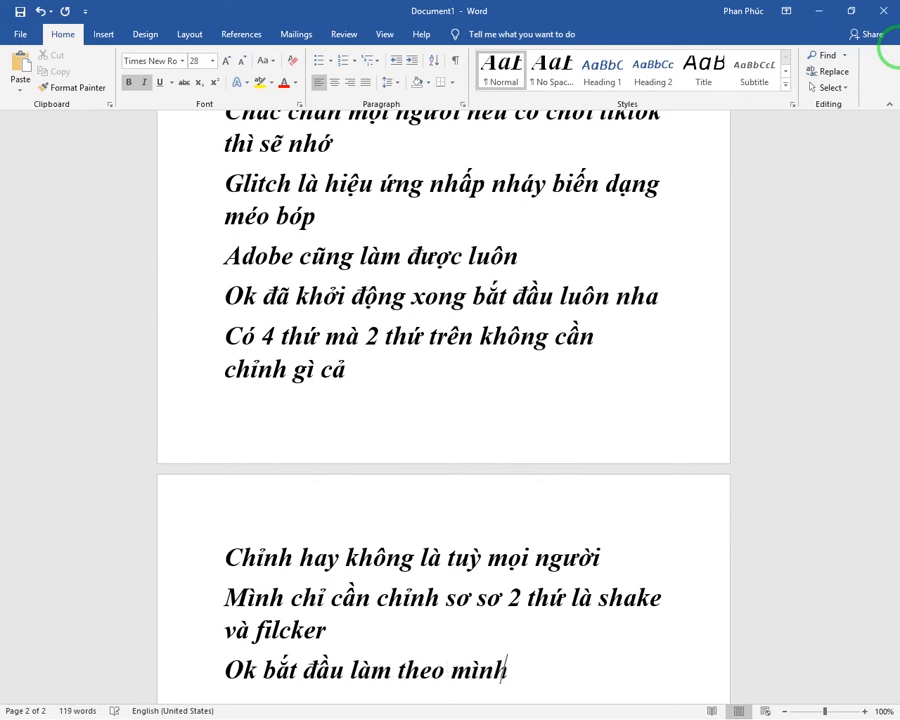
{"action": "type", "text": " nha"}
{"action": "key", "text": "alt+Tab"}
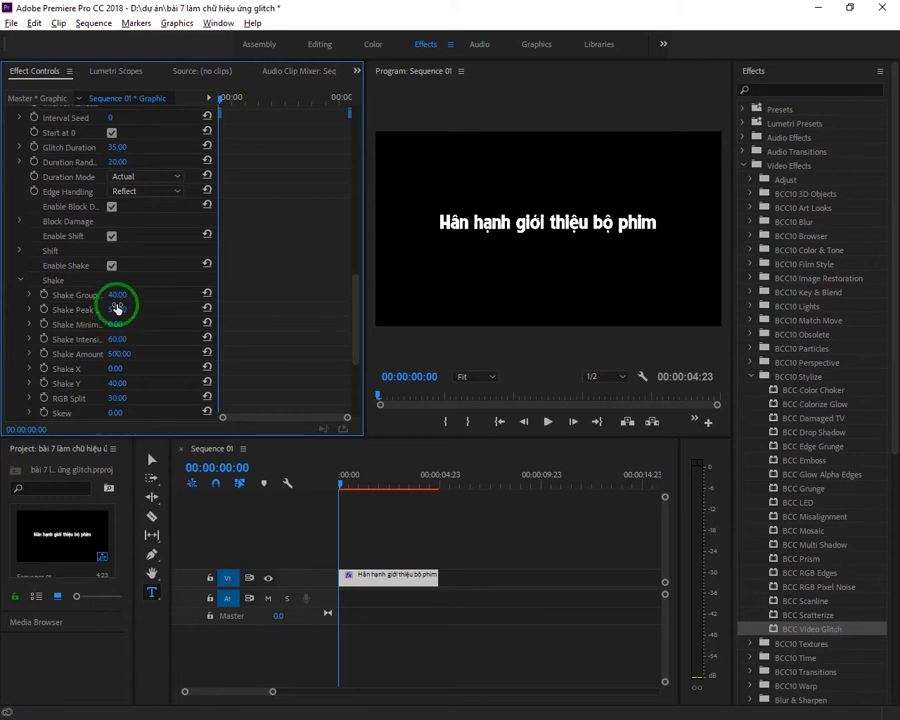
Step: Set the glitch effect's Shake Group value to 65, Shake Y to 25 and Shake X to 30
{"action": "left_click", "coordinate": [117, 294]}
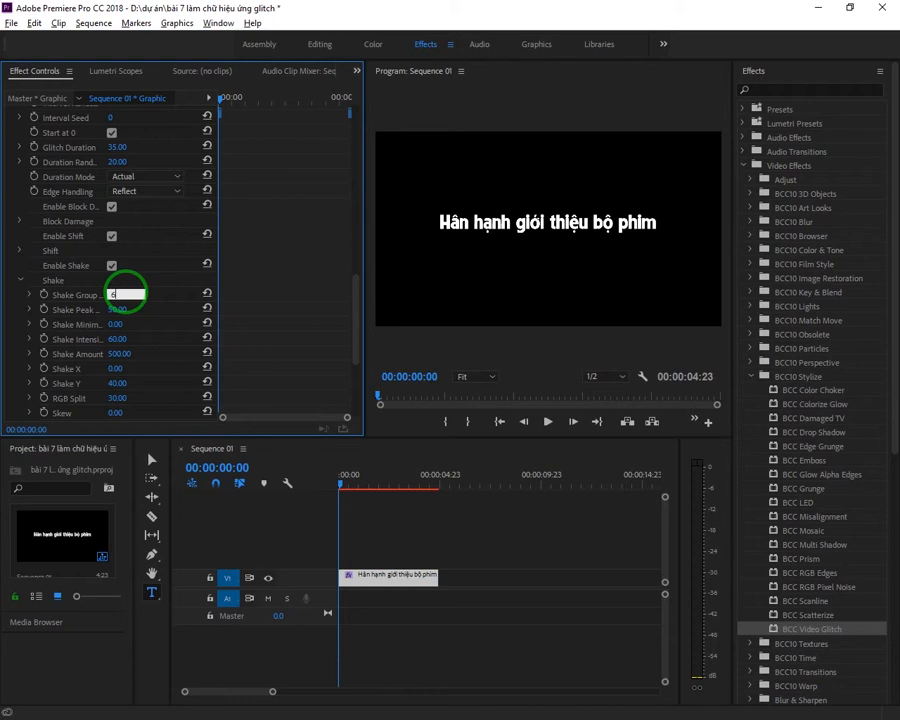
{"action": "key", "text": "Return"}
{"action": "left_click", "coordinate": [147, 336]}
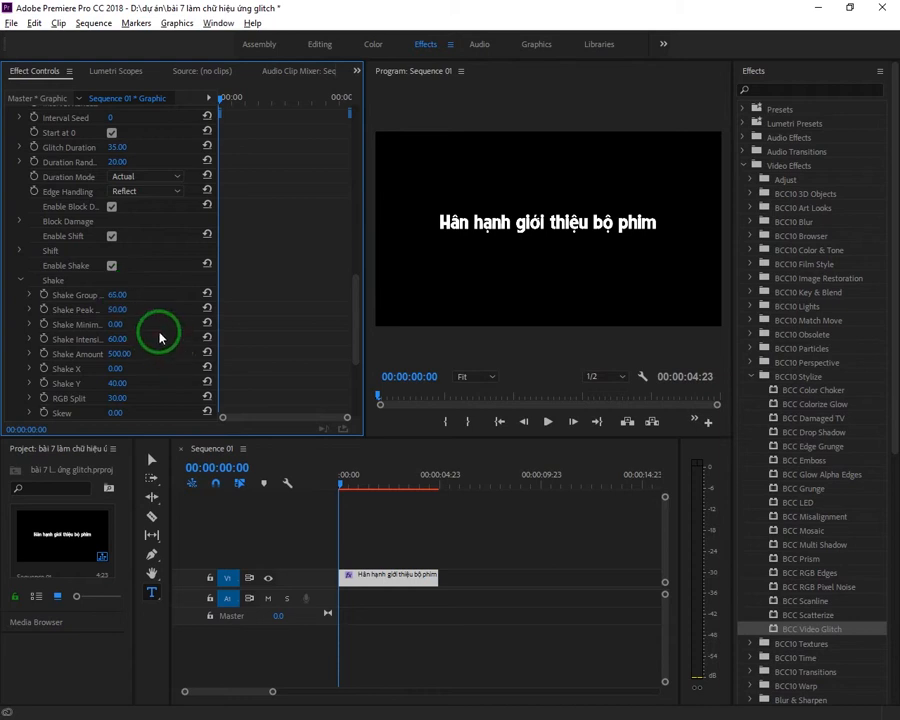
{"action": "left_click", "coordinate": [126, 381]}
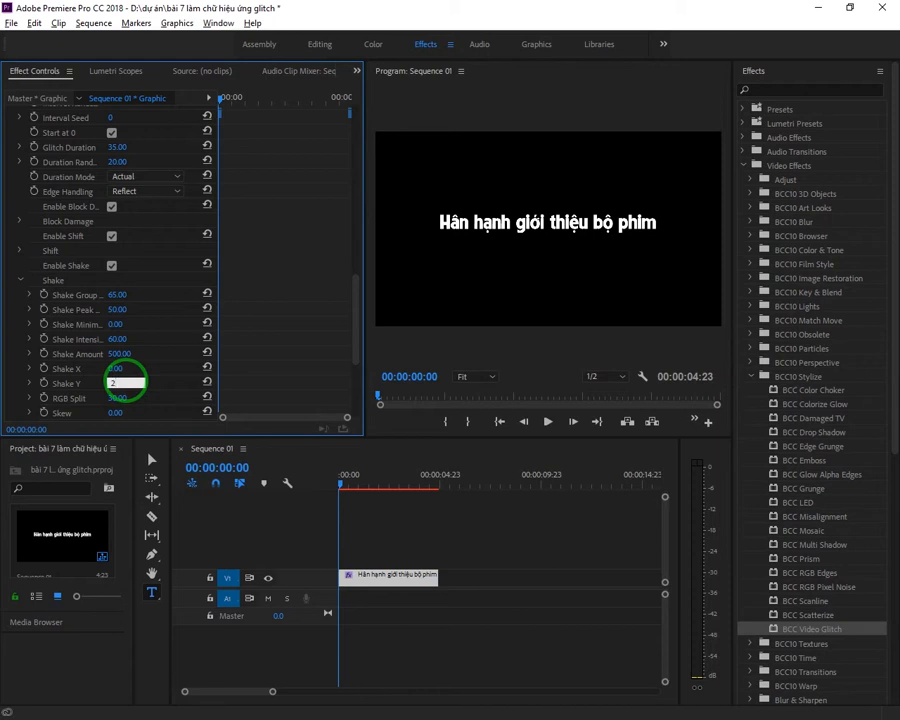
{"action": "key", "text": "Return"}
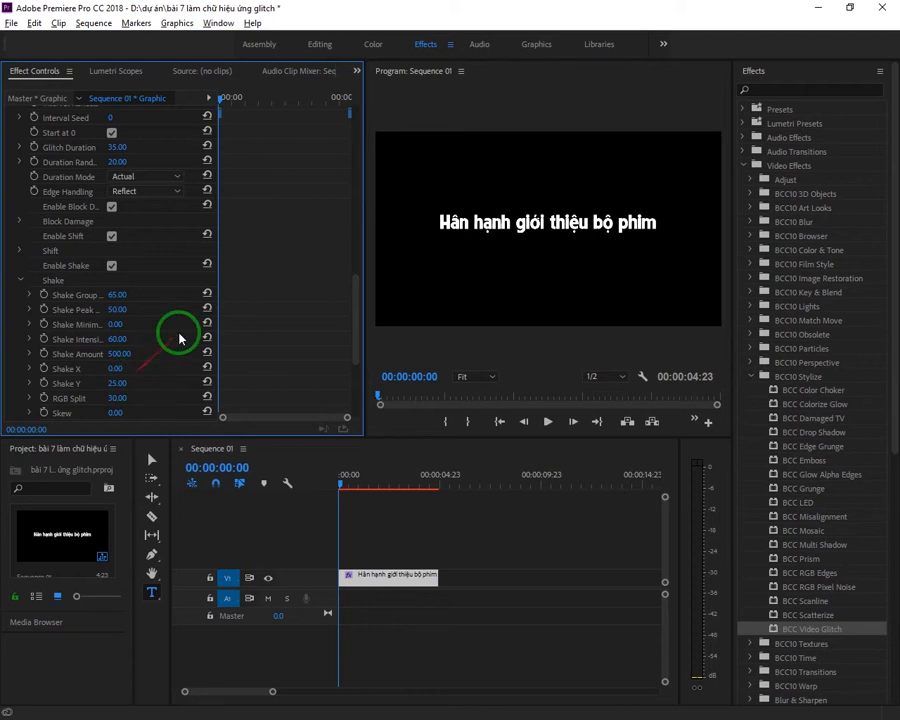
{"action": "left_click", "coordinate": [119, 369]}
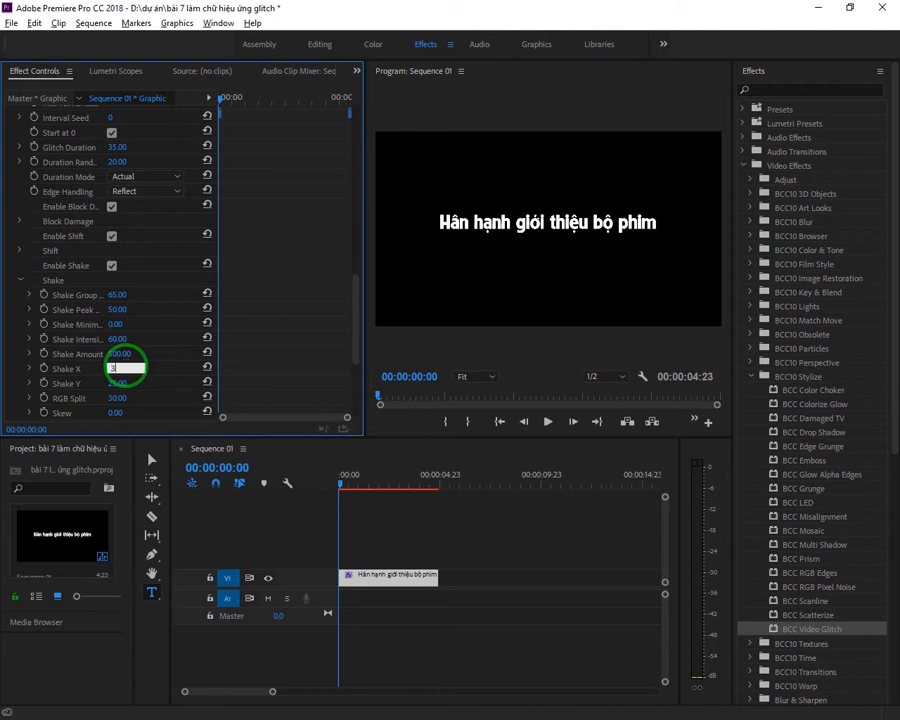
{"action": "key", "text": "Return"}
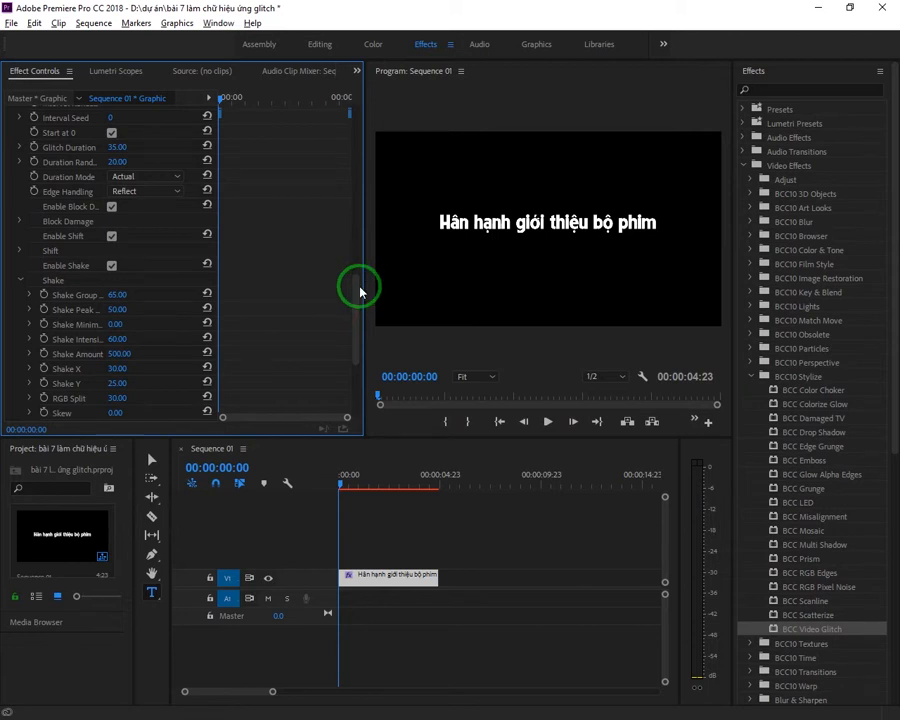
Step: Expand the glitch effect's Flicker settings and set the Flicker Group value to 98
{"action": "scroll", "coordinate": [361, 287], "scroll_direction": "up", "scroll_amount": 6}
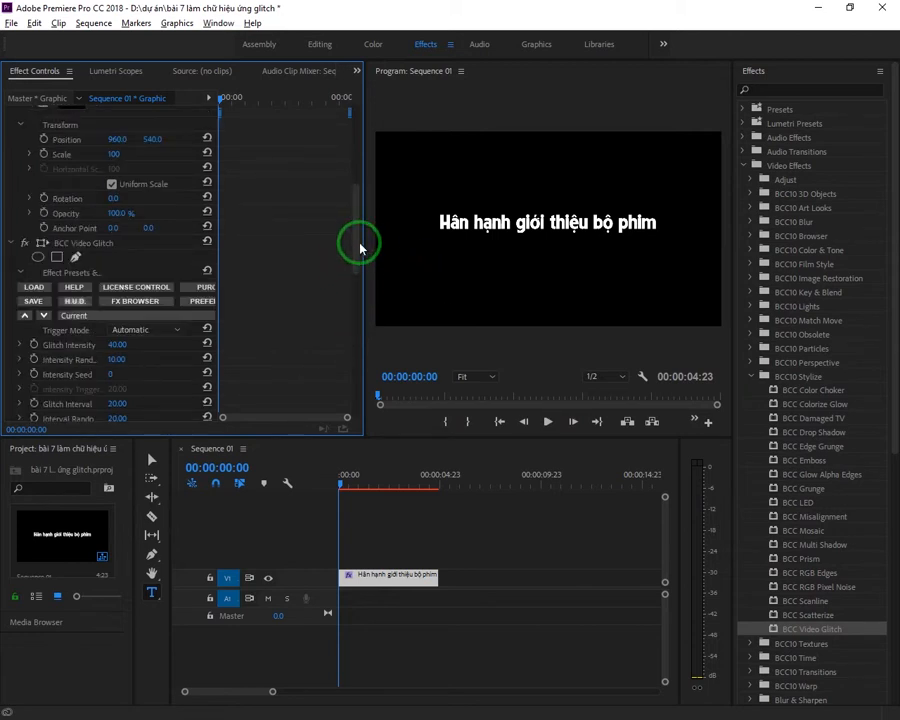
{"action": "left_click_drag", "start_coordinate": [355, 245], "coordinate": [2, 668]}
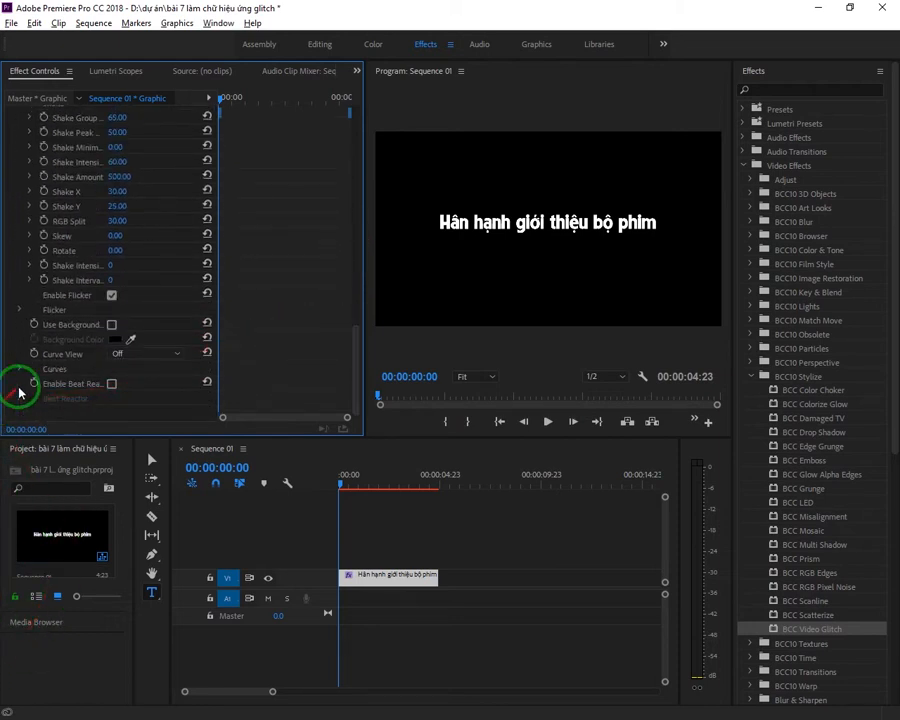
{"action": "left_click", "coordinate": [20, 310]}
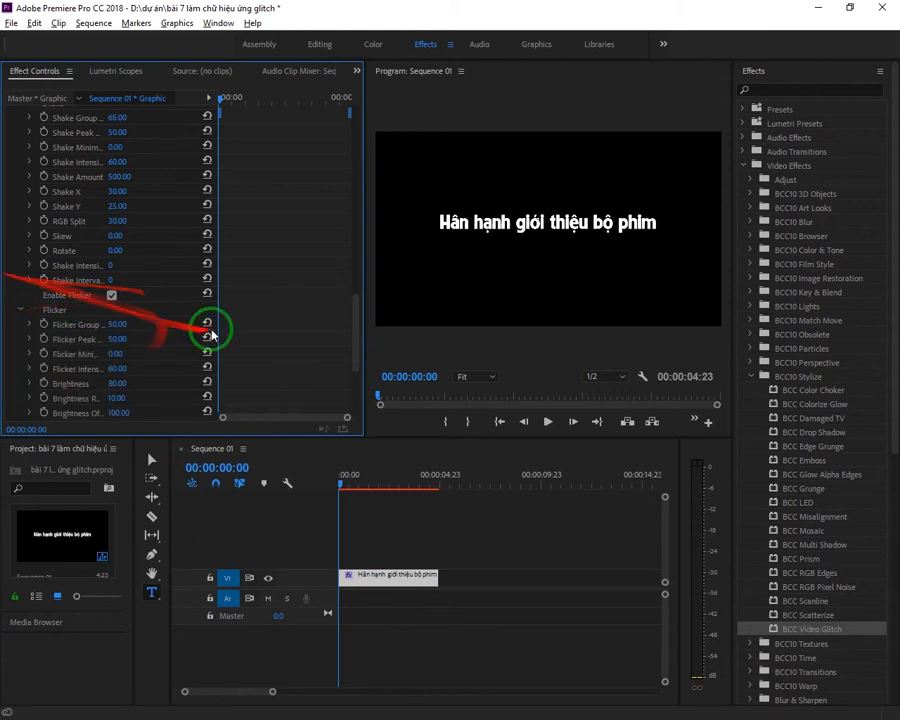
{"action": "left_click", "coordinate": [124, 324]}
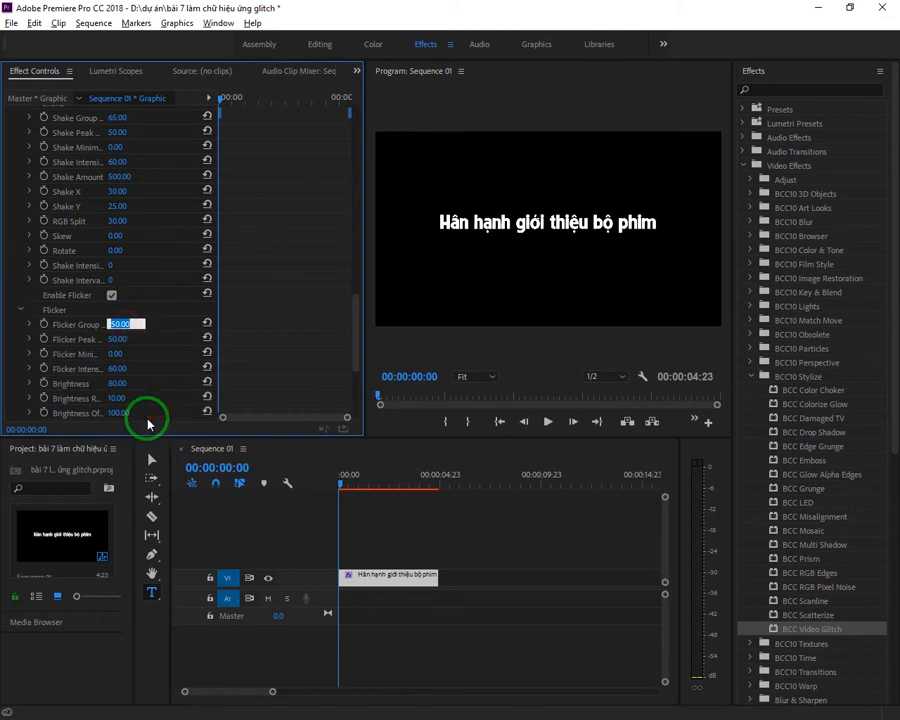
{"action": "type", "text": "50"}
{"action": "key", "text": "Return"}
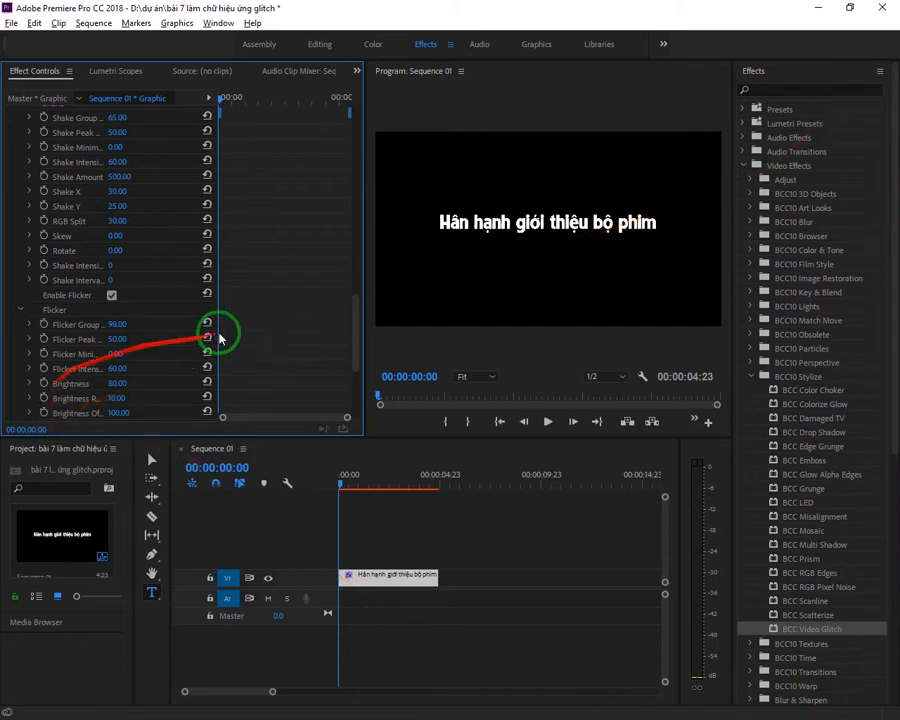
Step: Set the BCC Video Glitch effect's Interval Seed to 54
{"action": "scroll", "coordinate": [270, 357], "scroll_direction": "up", "scroll_amount": 4}
{"action": "scroll", "coordinate": [265, 355], "scroll_direction": "up", "scroll_amount": 4}
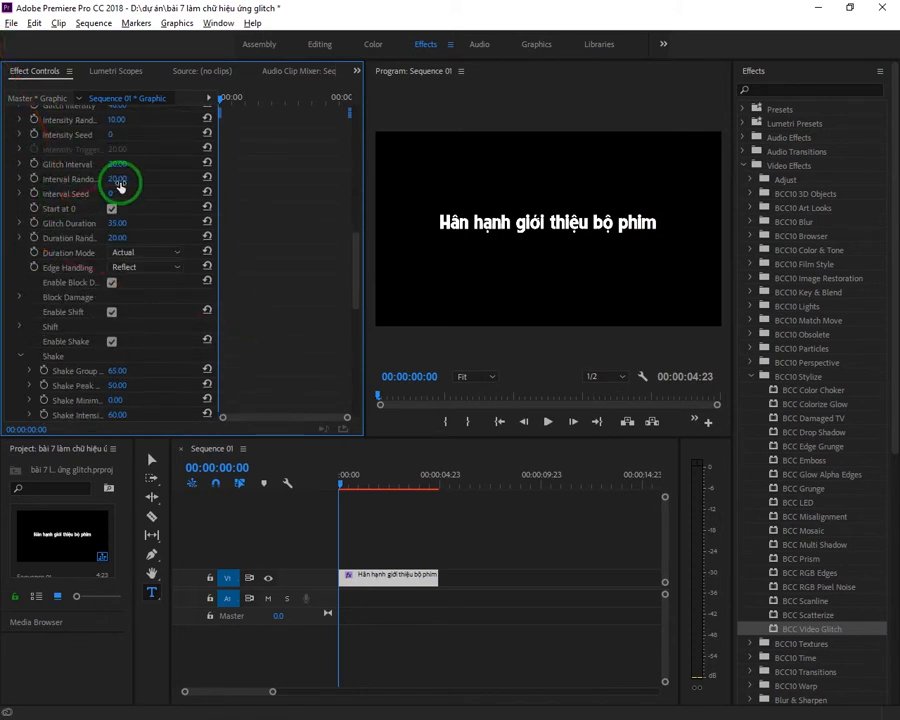
{"action": "scroll", "coordinate": [300, 185], "scroll_direction": "up", "scroll_amount": 2}
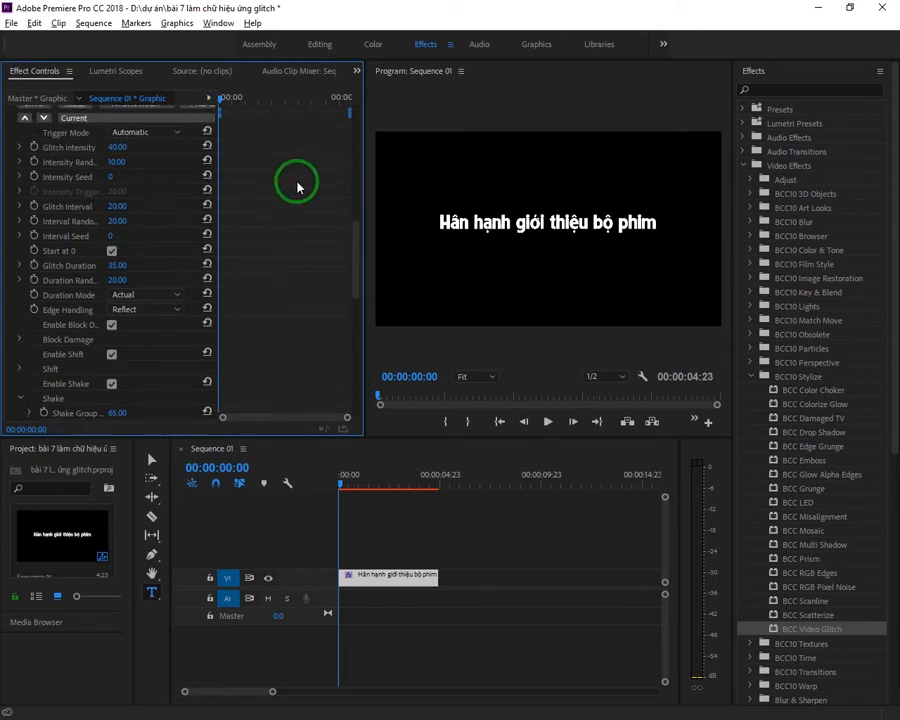
{"action": "left_click", "coordinate": [120, 236]}
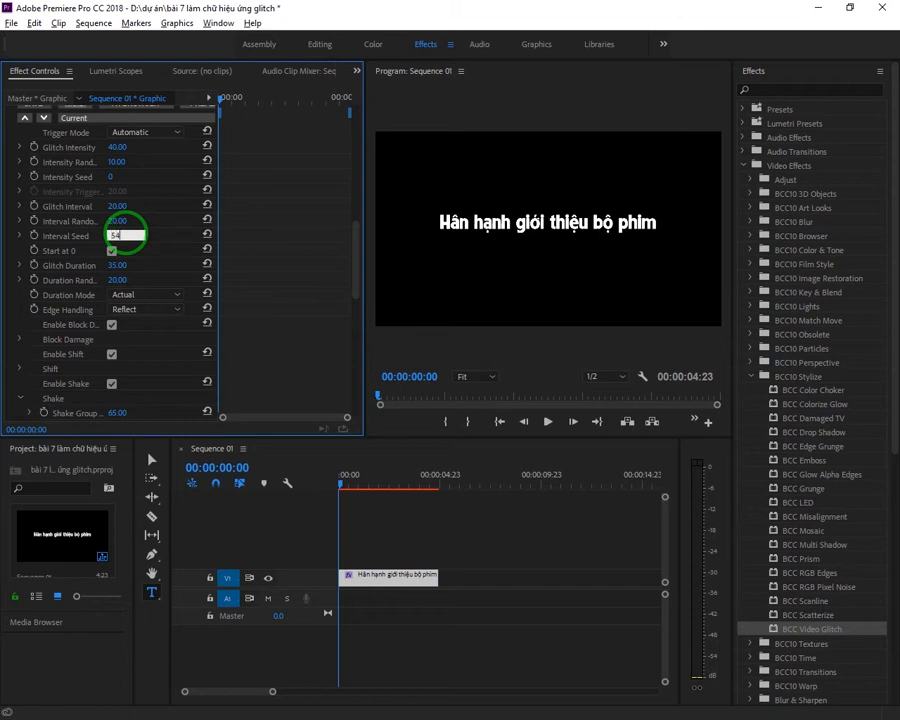
{"action": "key", "text": "Return"}
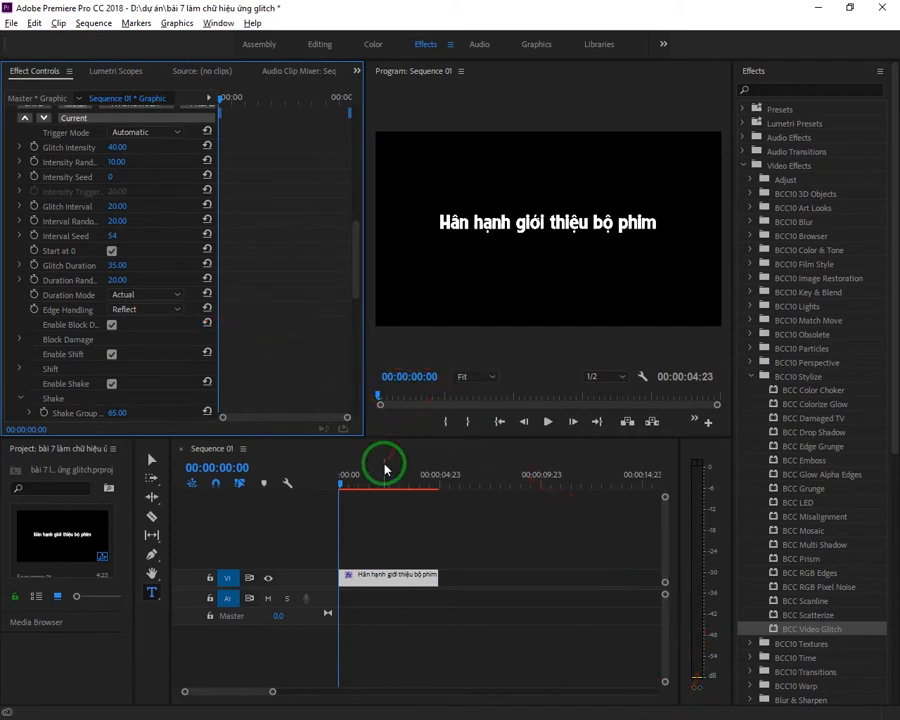
Step: Scrub the start of the timeline to preview the glitch title, ending with the playhead at the beginning of the sequence
{"action": "left_click", "coordinate": [358, 482]}
{"action": "left_click_drag", "start_coordinate": [358, 490], "coordinate": [311, 503]}
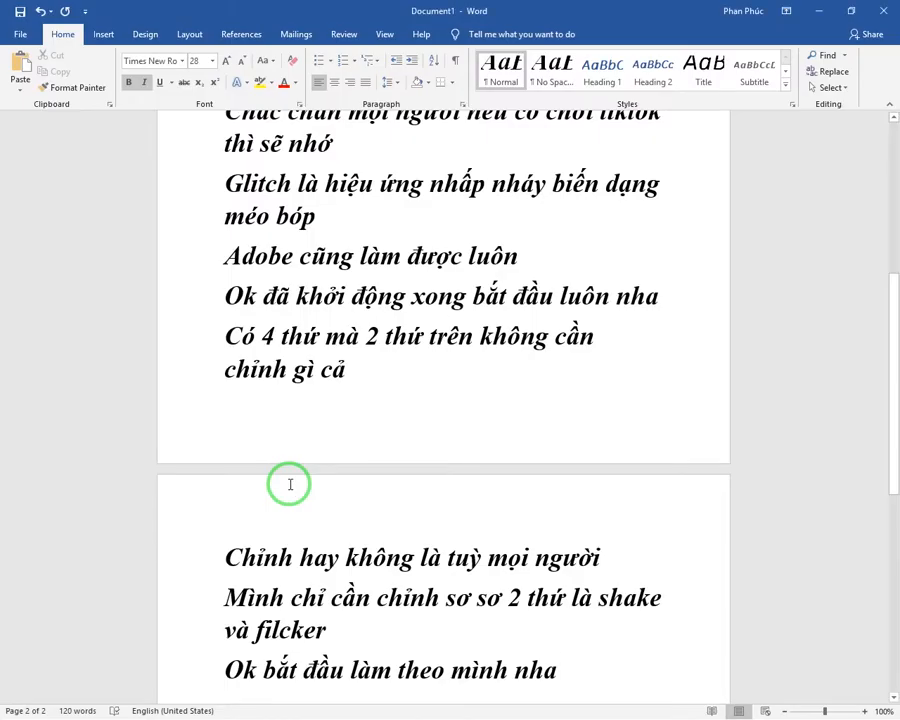
Step: Switch to the Word document and start a new line reading "Để mình cho nó chuyển cảnh và render"
{"action": "scroll", "coordinate": [288, 484], "scroll_direction": "down", "scroll_amount": 1}
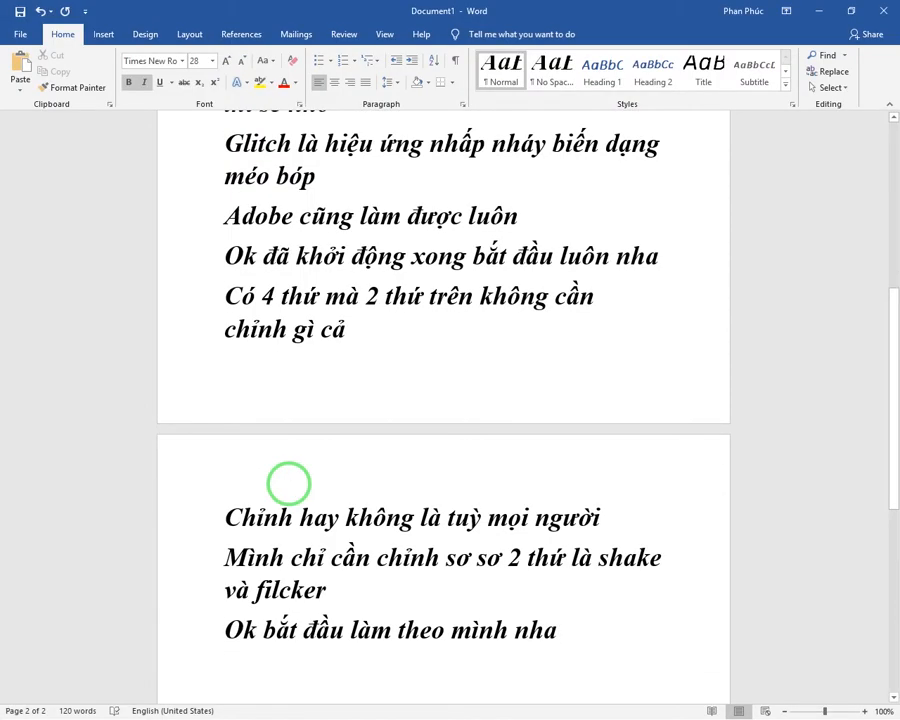
{"action": "type", "text": "f"}
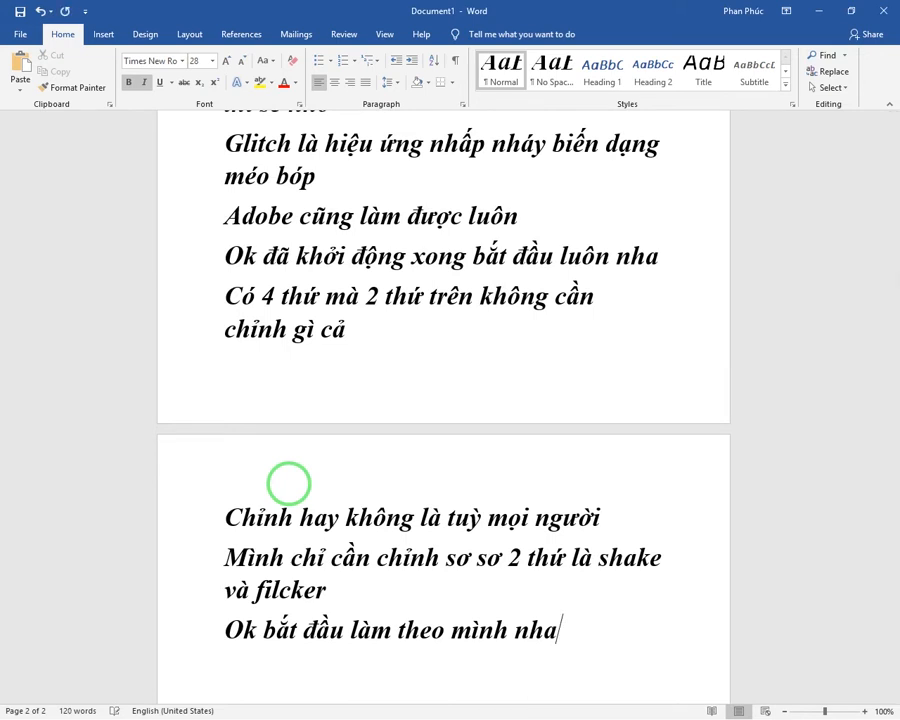
{"action": "type", "text": "Để mí"}
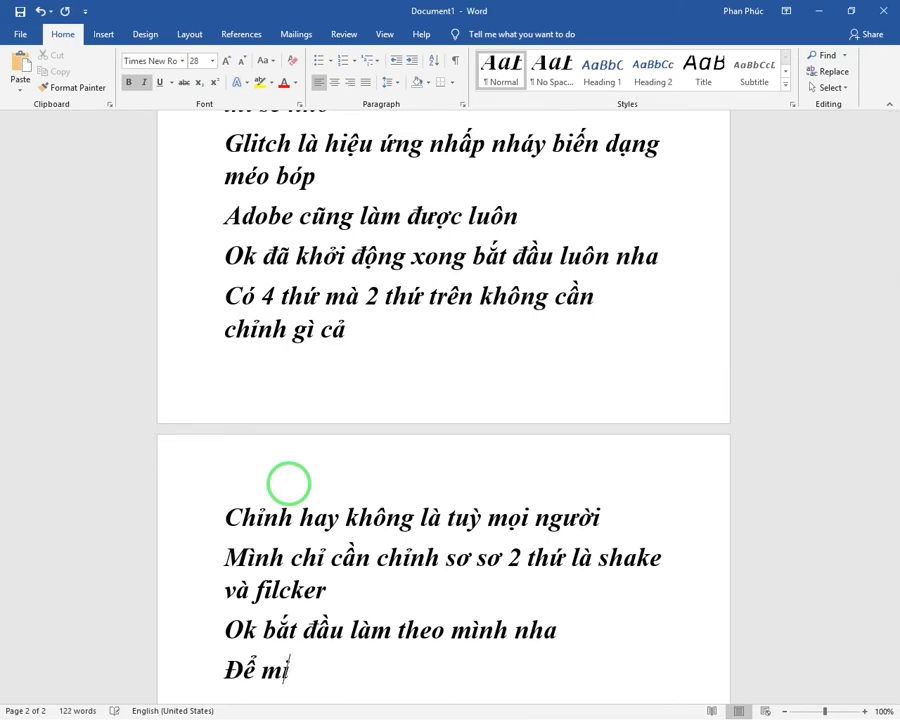
{"action": "type", "text": "nh c"}
{"action": "type", "text": "ho no"}
{"action": "type", "text": " chu"}
{"action": "type", "text": "yển cảnh"}
{"action": "type", "text": " va"}
{"action": "type", "text": " render "}
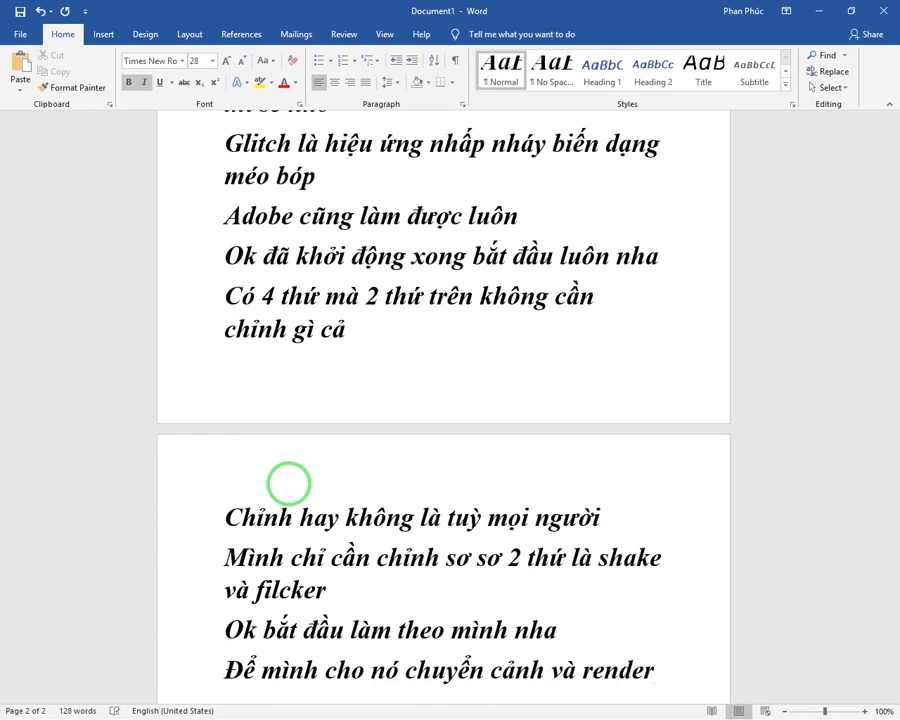
{"action": "type", "text": "cho nó chạy theo tho"}
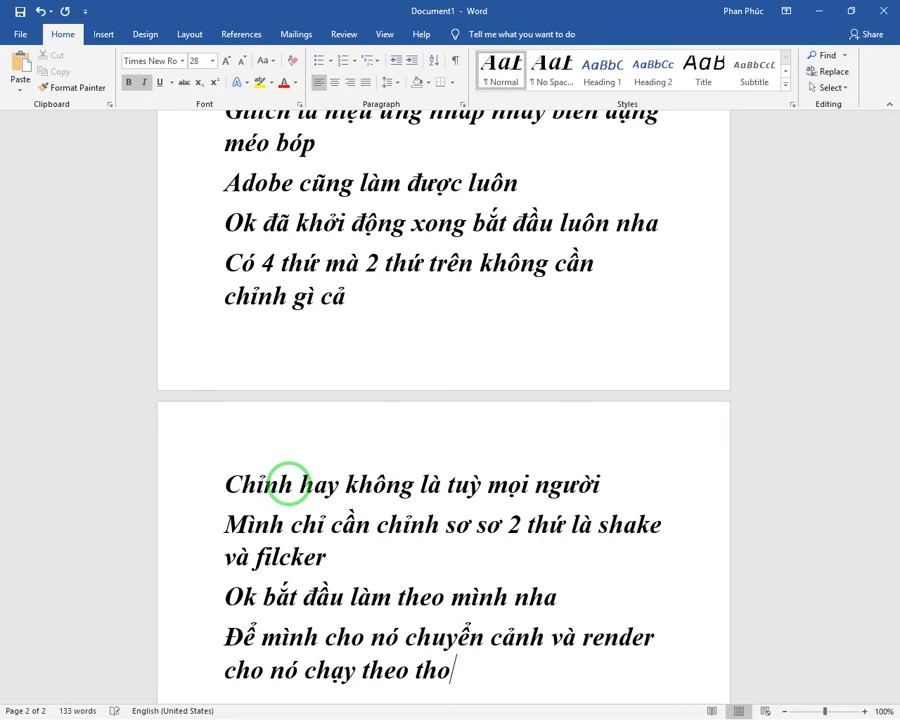
{"action": "key", "text": "BackSpace"}
{"action": "type", "text": "ời gia"}
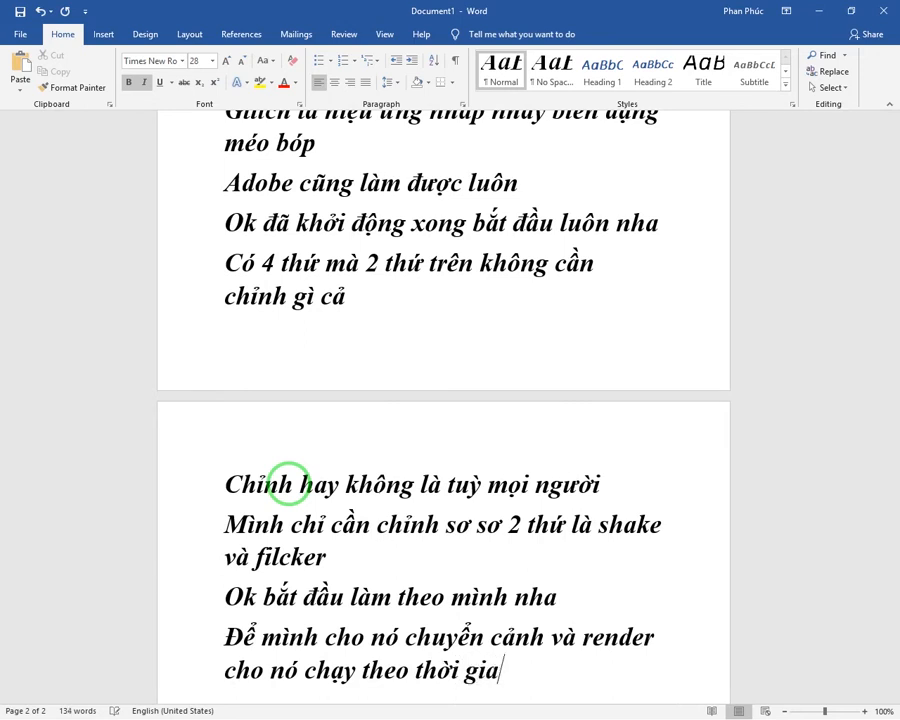
{"action": "type", "text": "n thực"}
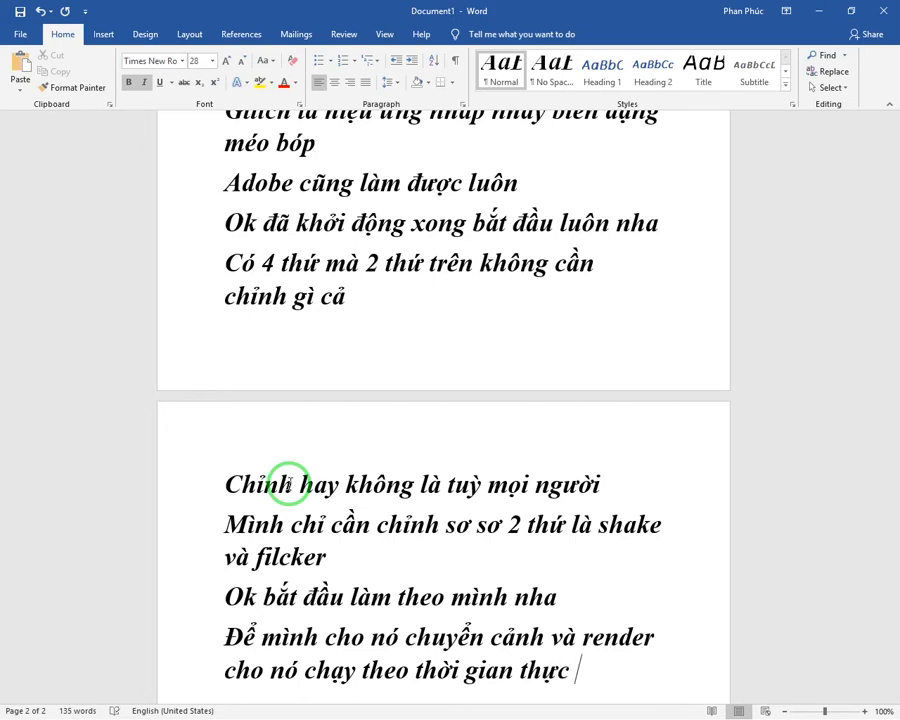
Step: Switch back to Premiere Pro and expand the FilmImpact.net TP1 folder under Video Transitions in the effects list
{"action": "key", "text": "alt"}
{"action": "key", "text": "alt+Tab"}
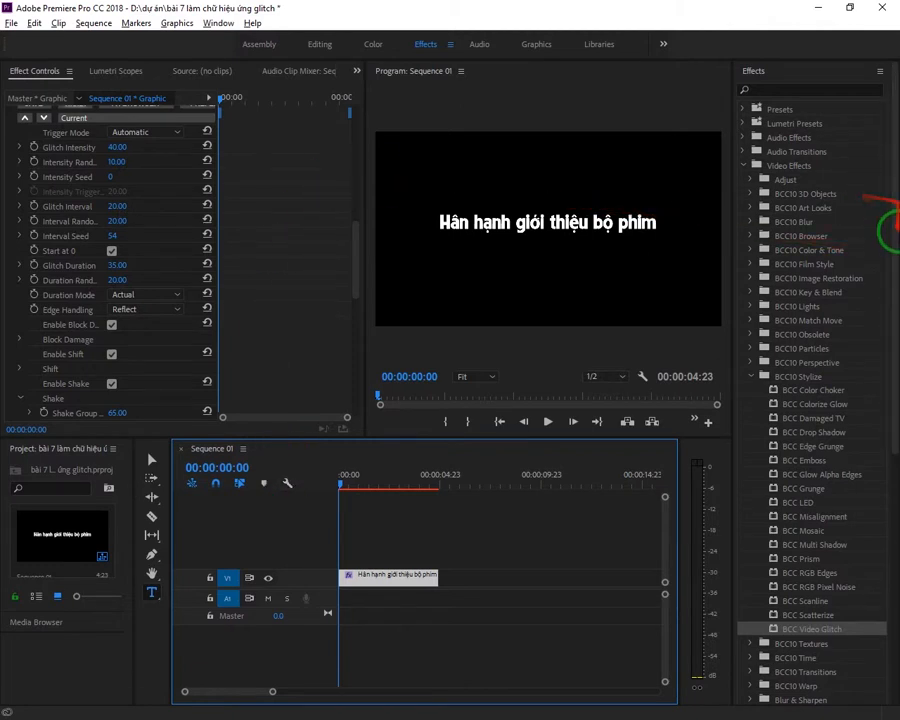
{"action": "scroll", "coordinate": [870, 220], "scroll_direction": "down", "scroll_amount": 5}
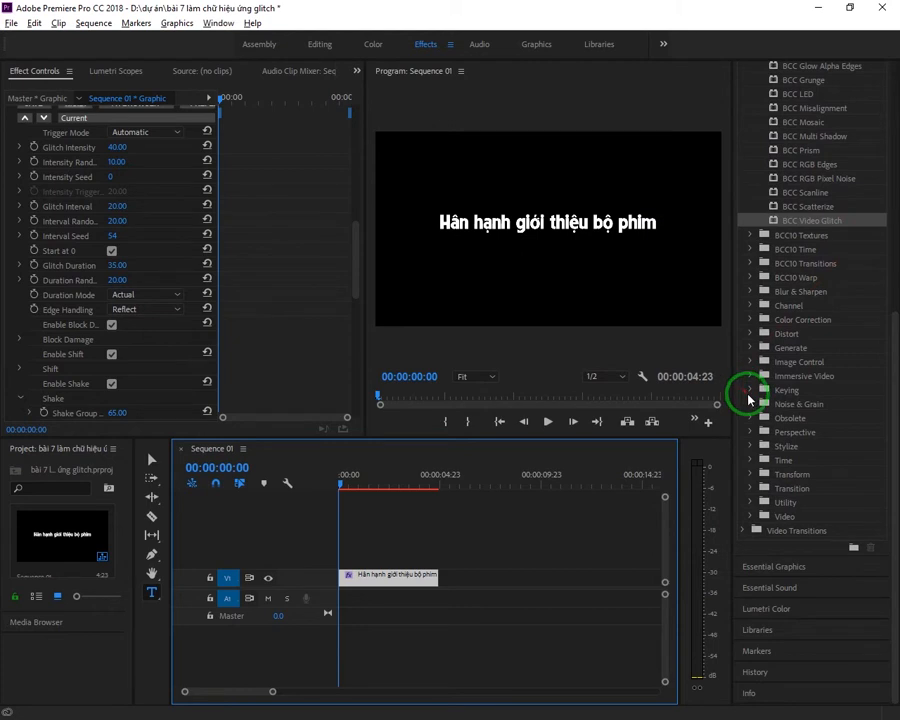
{"action": "left_click", "coordinate": [813, 529]}
{"action": "left_click", "coordinate": [813, 529]}
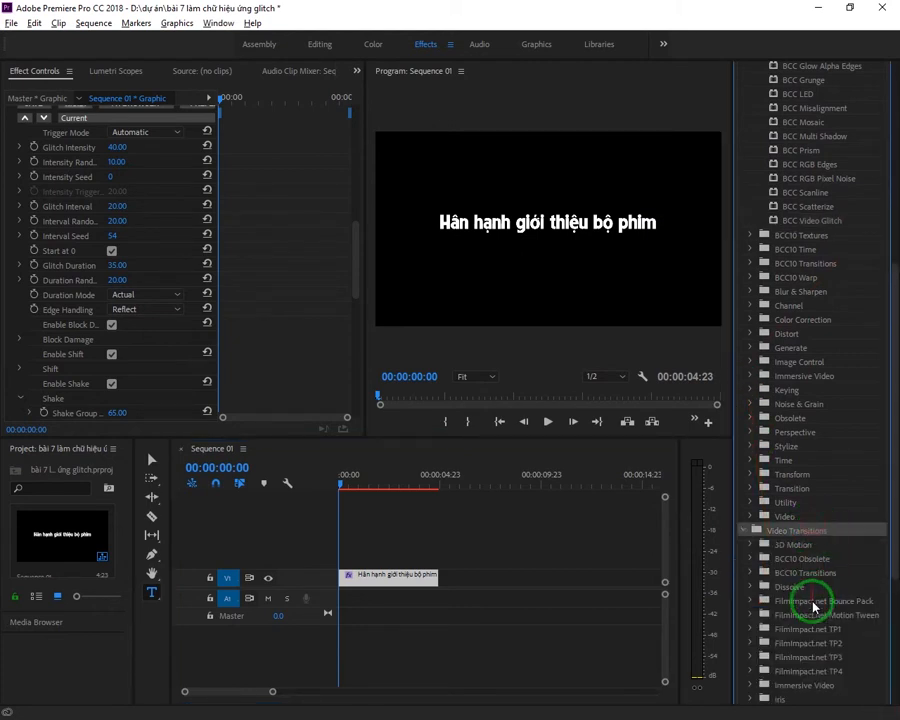
{"action": "double_click", "coordinate": [831, 629]}
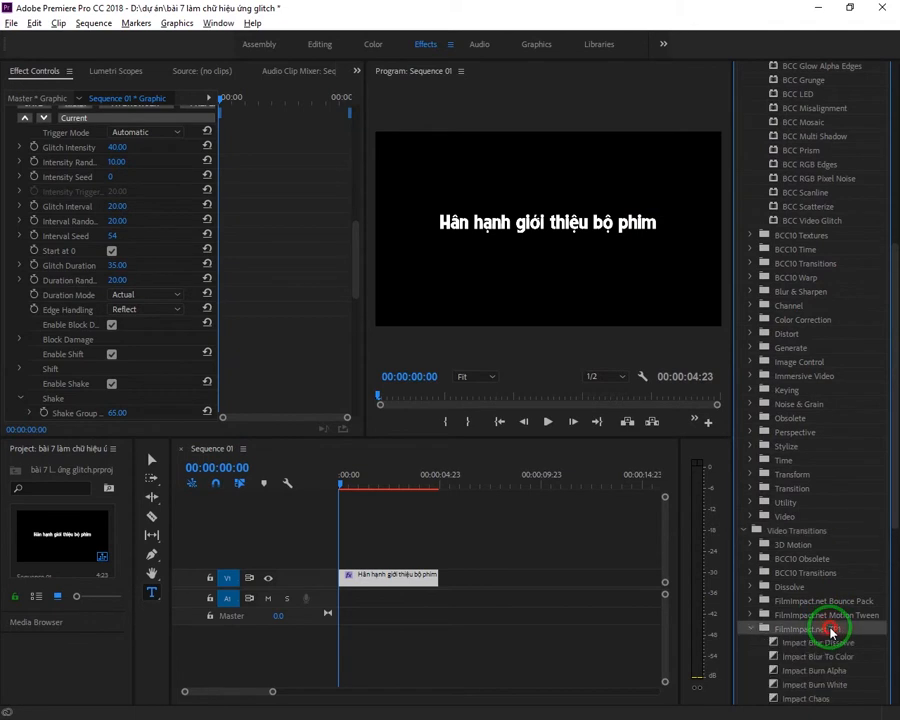
{"action": "scroll", "coordinate": [836, 594], "scroll_direction": "up", "scroll_amount": 3}
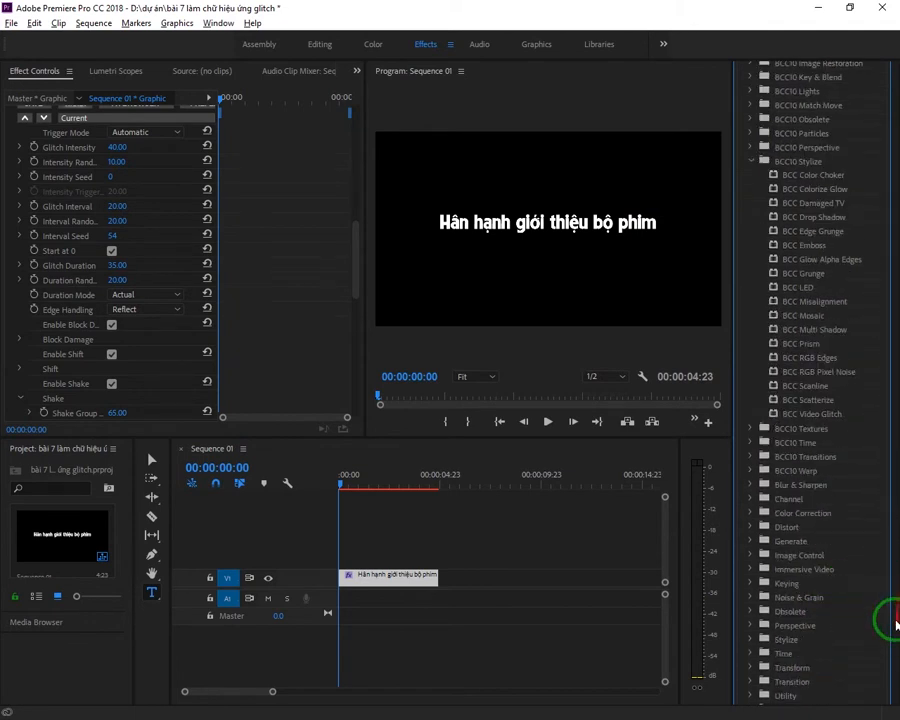
{"action": "scroll", "coordinate": [886, 614], "scroll_direction": "down", "scroll_amount": 9}
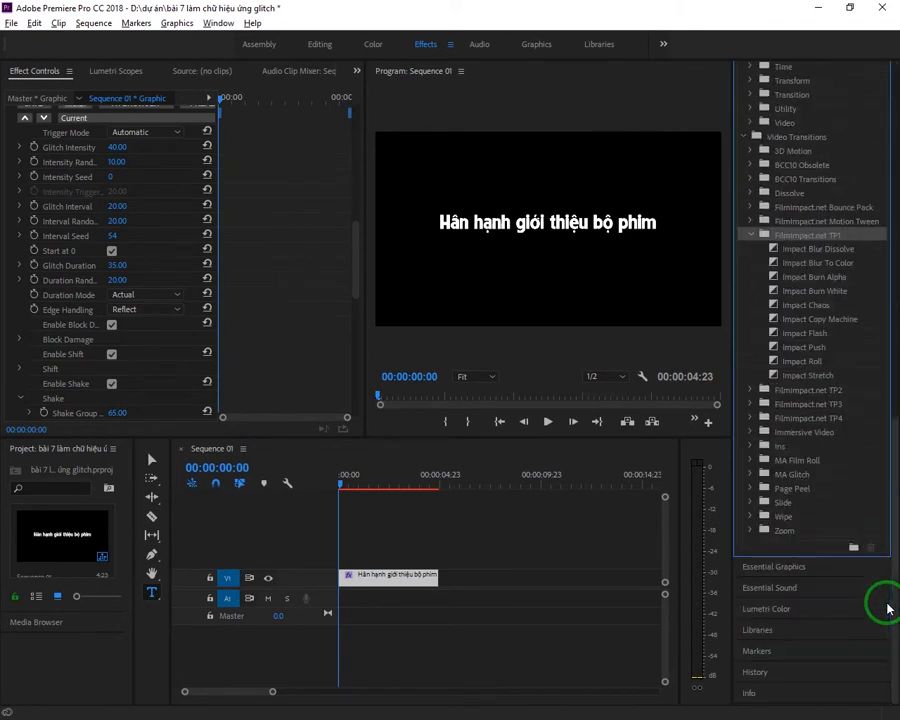
Step: Apply the Impact Chaos transition to both the start and the end of the title clip on V1
{"action": "left_click", "coordinate": [806, 314]}
{"action": "left_click_drag", "start_coordinate": [810, 305], "coordinate": [350, 590]}
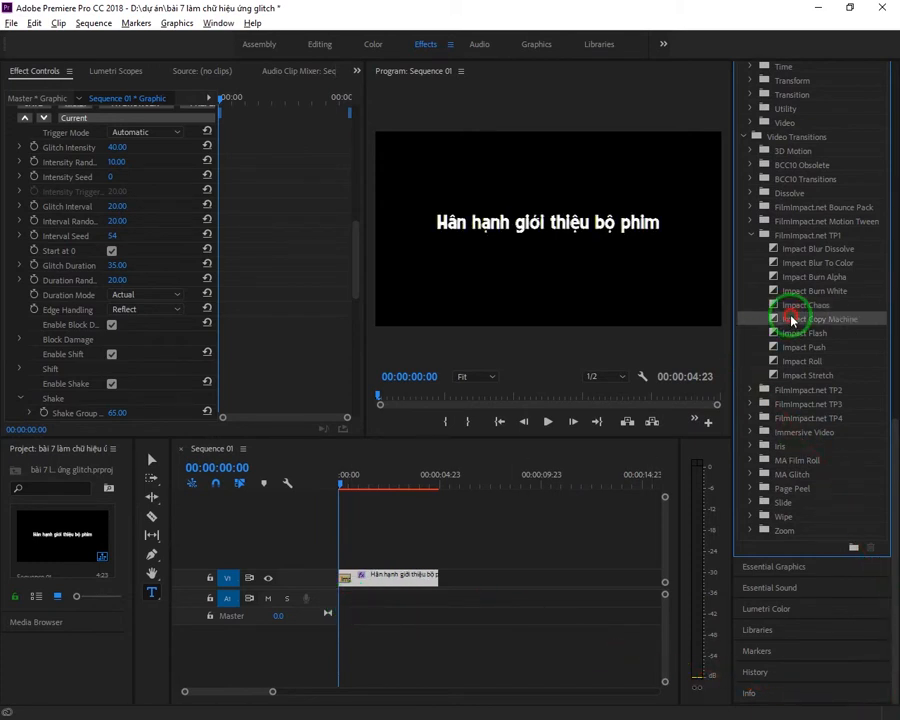
{"action": "left_click", "coordinate": [783, 291]}
{"action": "mouse_move", "coordinate": [783, 291]}
{"action": "left_mouse_down"}
{"action": "mouse_move", "coordinate": [725, 321]}
{"action": "mouse_move", "coordinate": [817, 308]}
{"action": "mouse_move", "coordinate": [709, 444]}
{"action": "mouse_move", "coordinate": [587, 703]}
{"action": "mouse_move", "coordinate": [3, 707]}
{"action": "mouse_move", "coordinate": [450, 494]}
{"action": "mouse_move", "coordinate": [453, 601]}
{"action": "mouse_move", "coordinate": [438, 578]}
{"action": "mouse_move", "coordinate": [436, 589]}
{"action": "mouse_move", "coordinate": [430, 582]}
{"action": "left_mouse_up"}
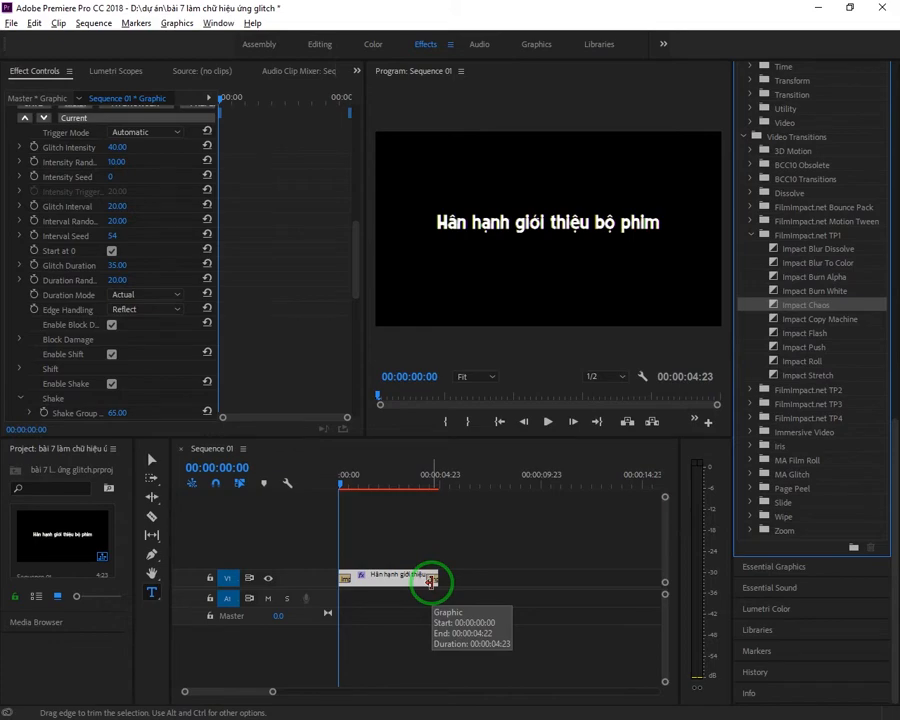
Step: Switch to the Word document and add the line "Render nha"
{"action": "key", "text": "alt+Tab"}
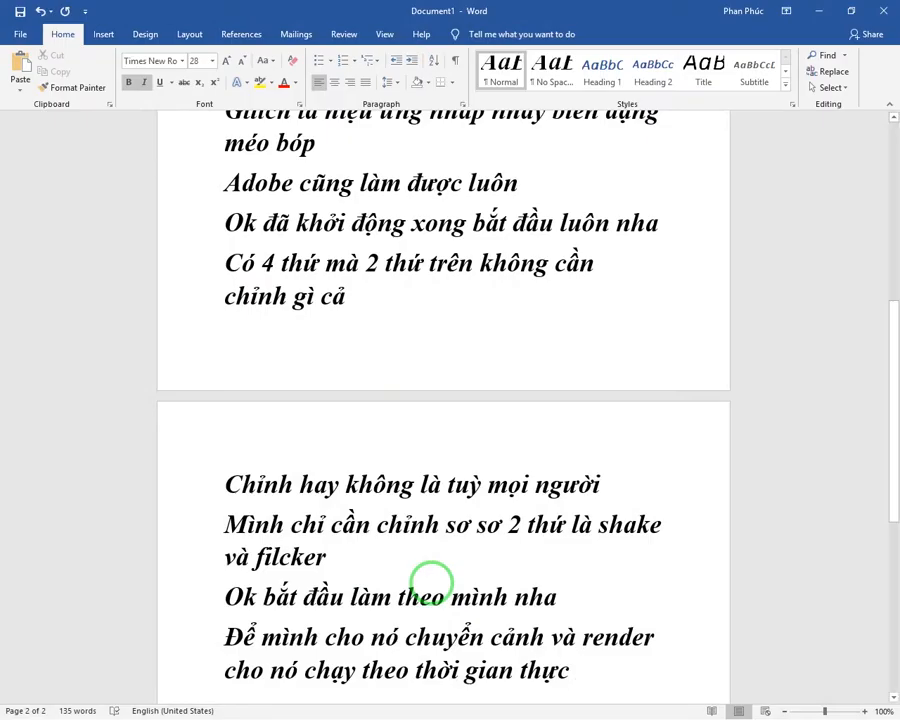
{"action": "key", "text": "Return"}
{"action": "type", "text": "rende"}
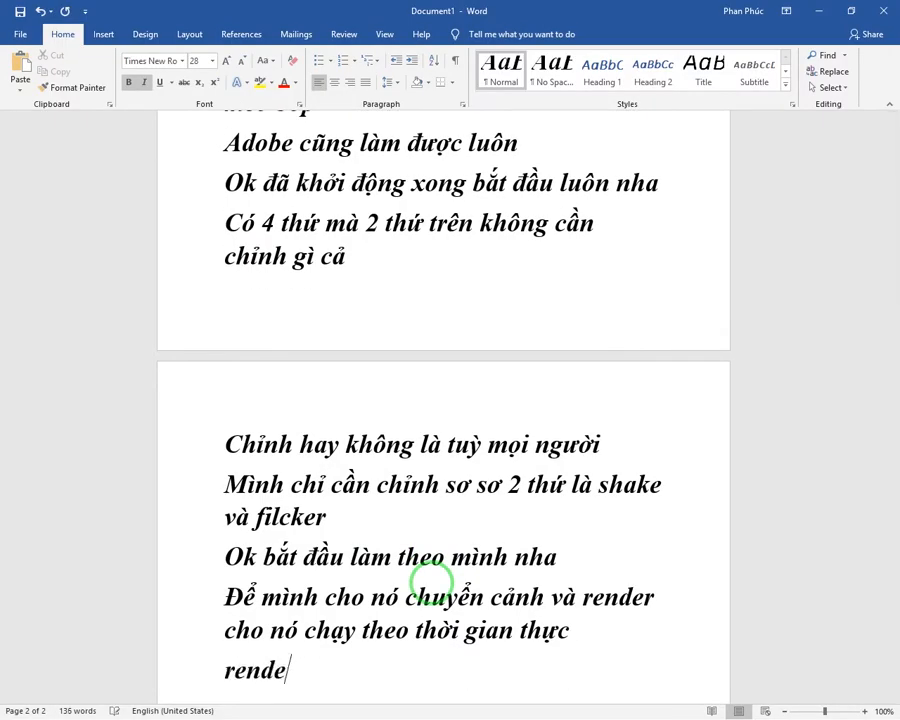
{"action": "type", "text": "r nha"}
{"action": "key", "text": "Return"}
Step: Add the line "Nhắn enter để render" below it in the document
{"action": "type", "text": "nhắ"}
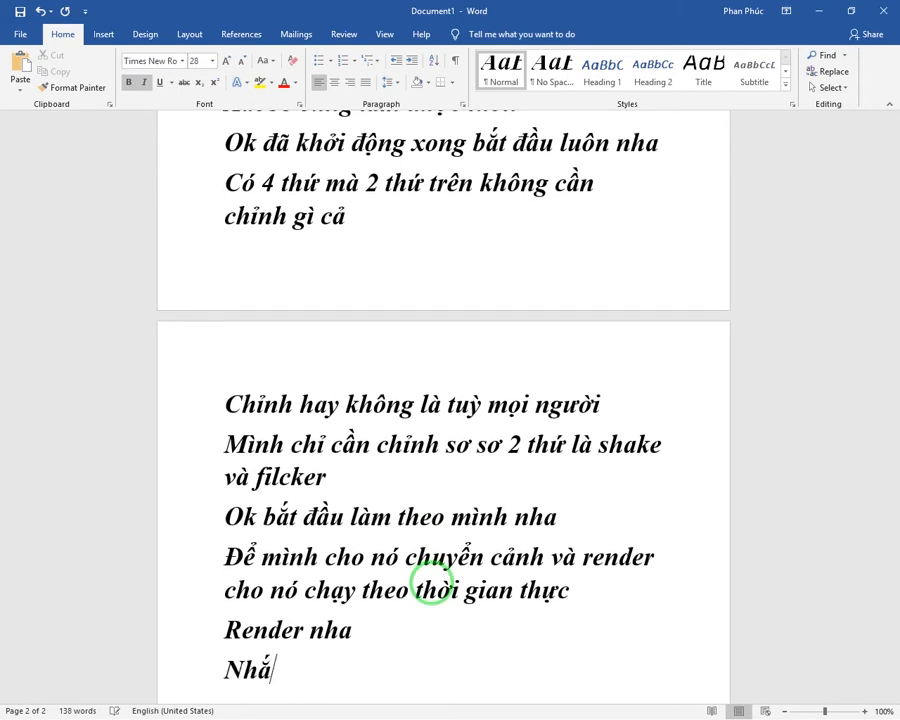
{"action": "type", "text": "n ren"}
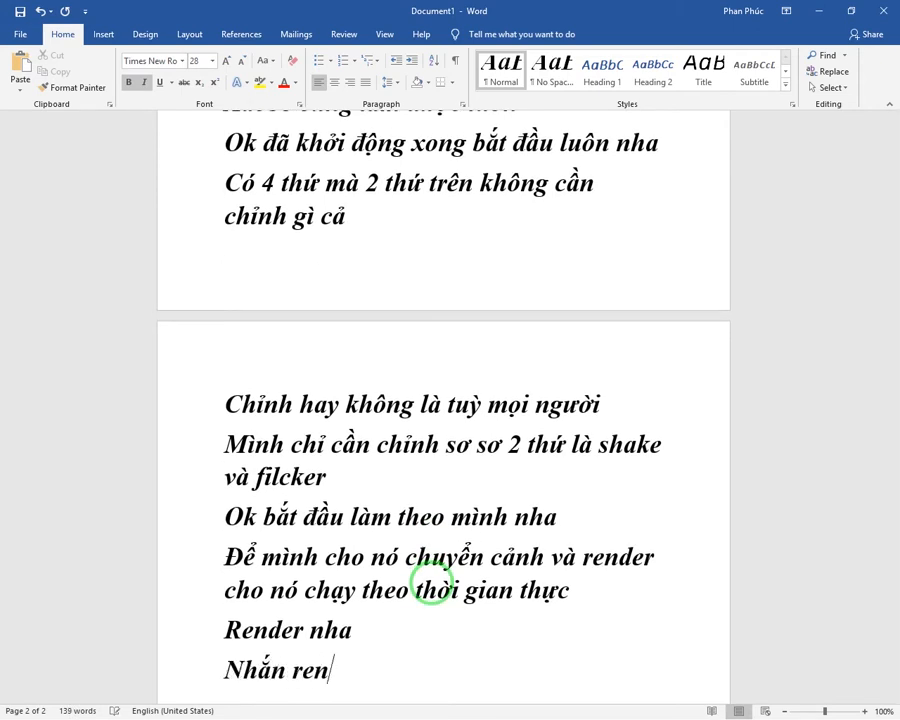
{"action": "key", "text": "BackSpace"}
{"action": "key", "text": "BackSpace"}
{"action": "type", "text": "enter đe"}
{"action": "type", "text": "er rende"}
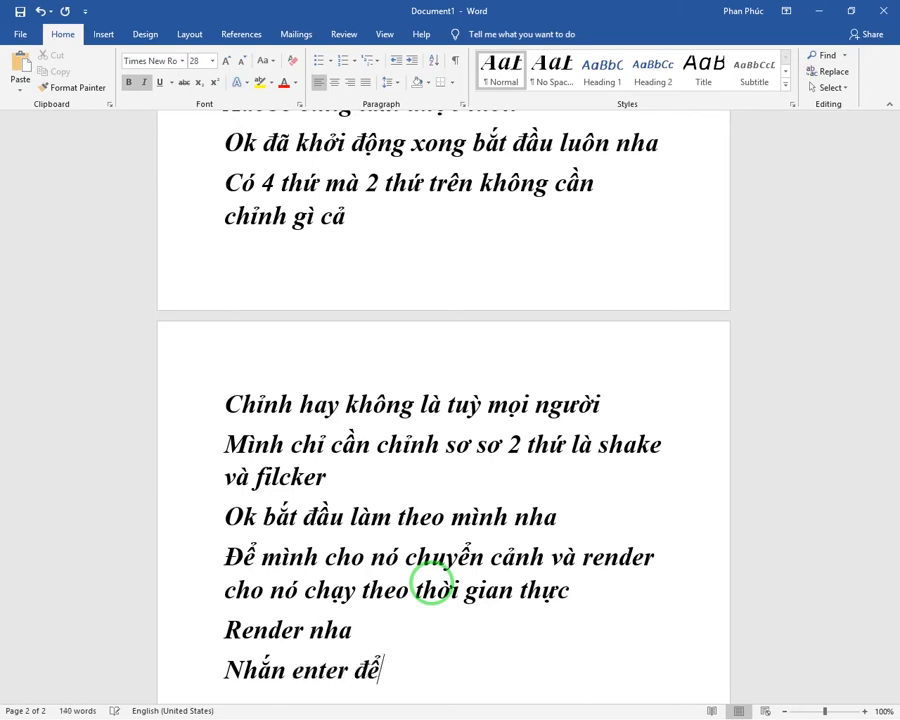
{"action": "type", "text": "render"}
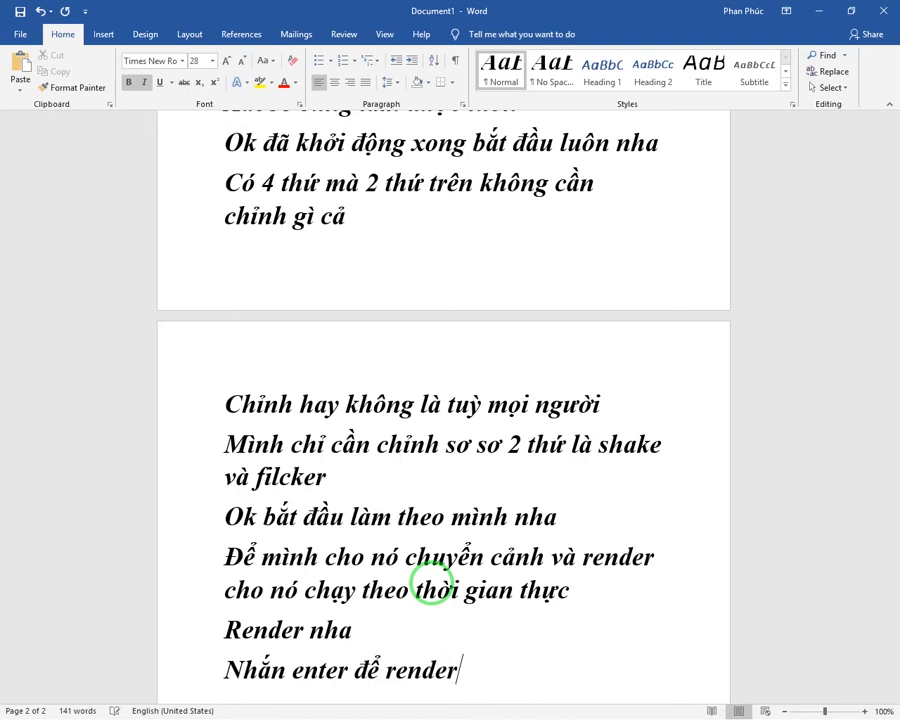
Step: Switch back to Premiere Pro and render the sequence so the title plays in real time
{"action": "key", "text": "alt+Tab"}
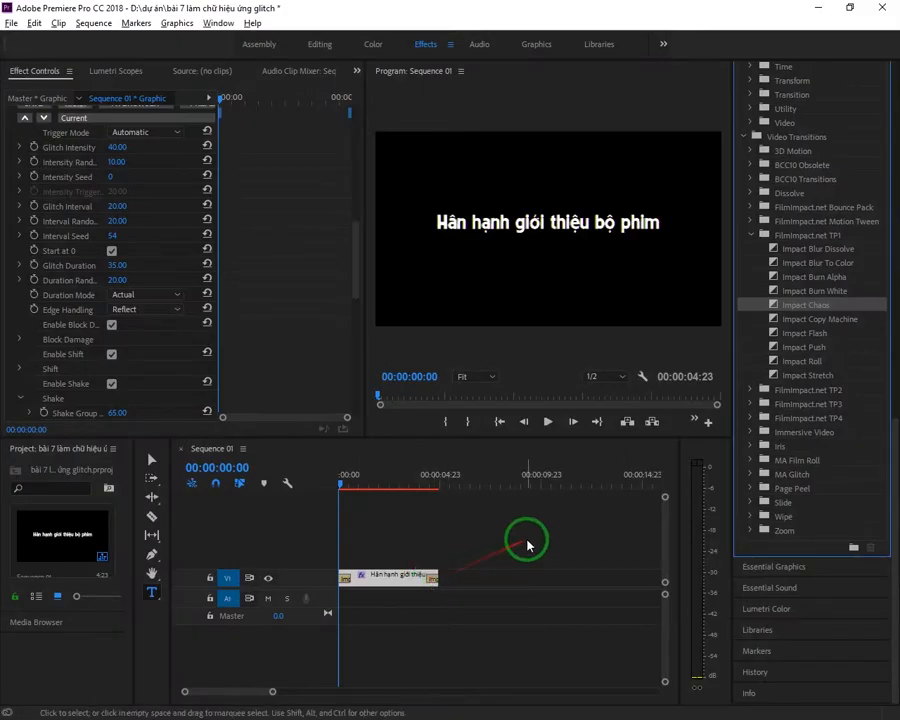
{"action": "key", "text": "Return"}
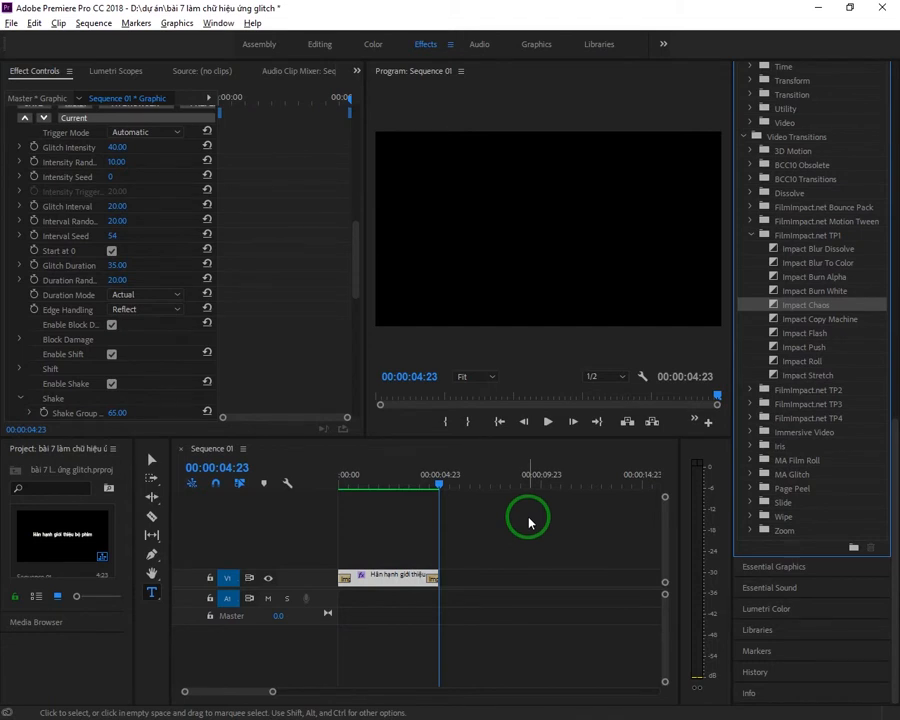
Step: Switch to the Word document and add the line "Mọi người thấy dễ làm không"
{"action": "key", "text": "alt+Tab"}
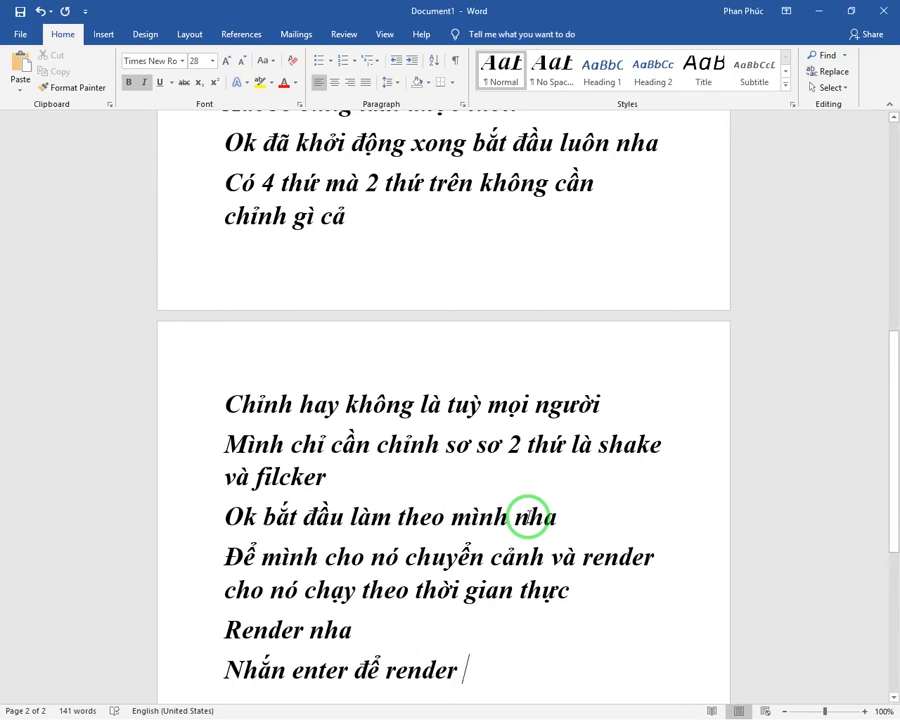
{"action": "key", "text": "Return"}
{"action": "type", "text": "b"}
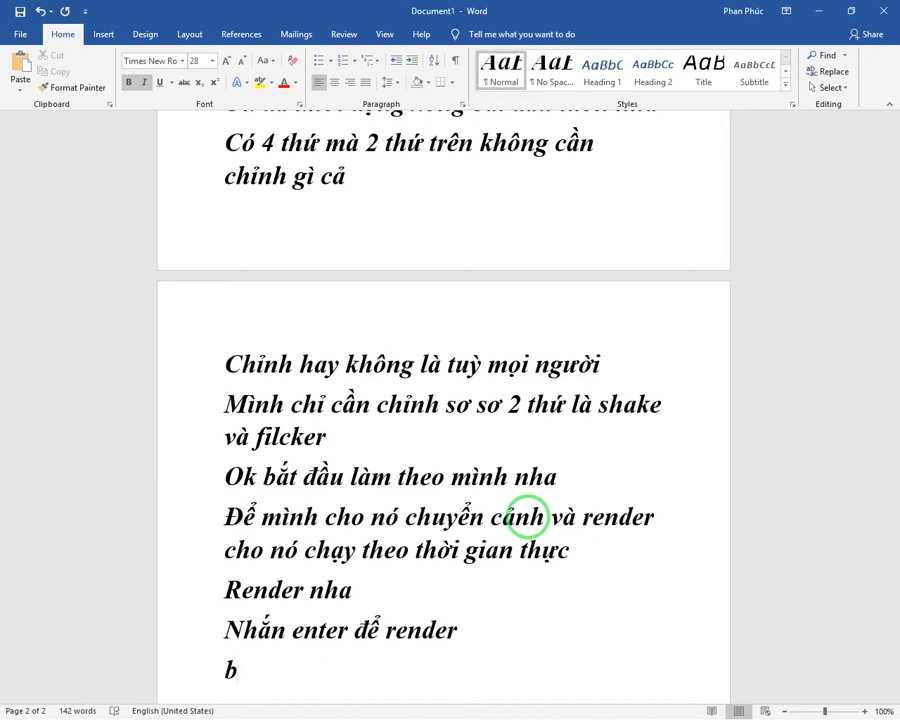
{"action": "key", "text": "BackSpace"}
{"action": "type", "text": "moij ngu"}
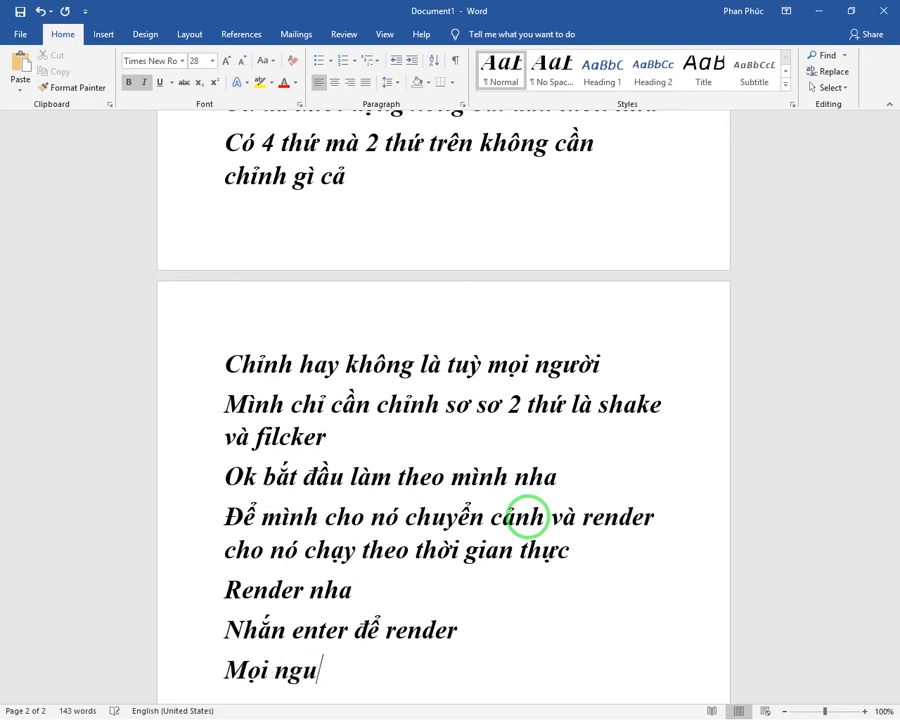
{"action": "type", "text": "oiwf thaas"}
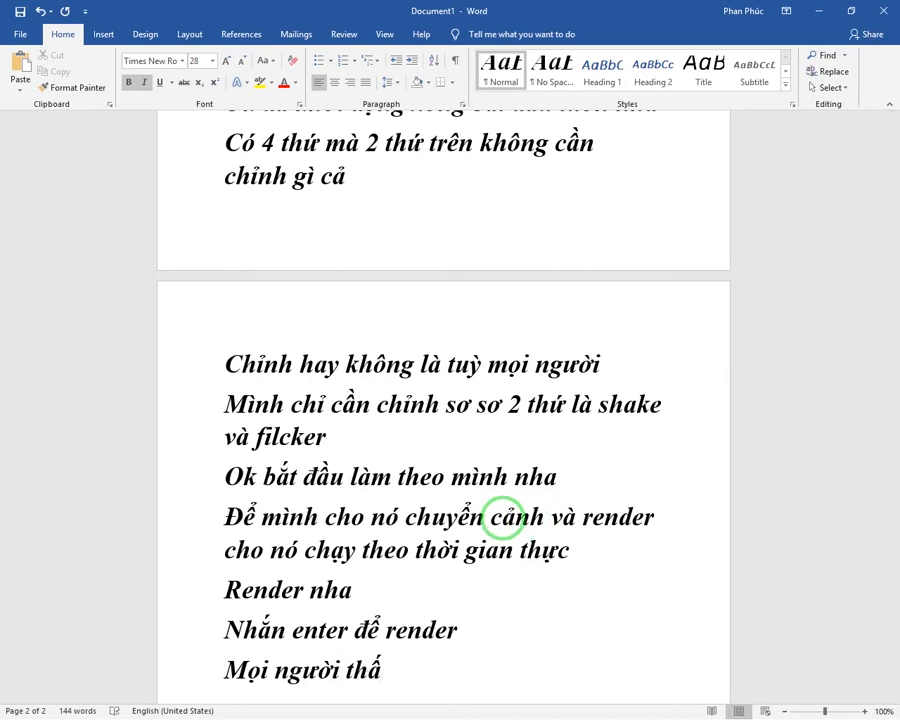
{"action": "type", "text": "y dej la"}
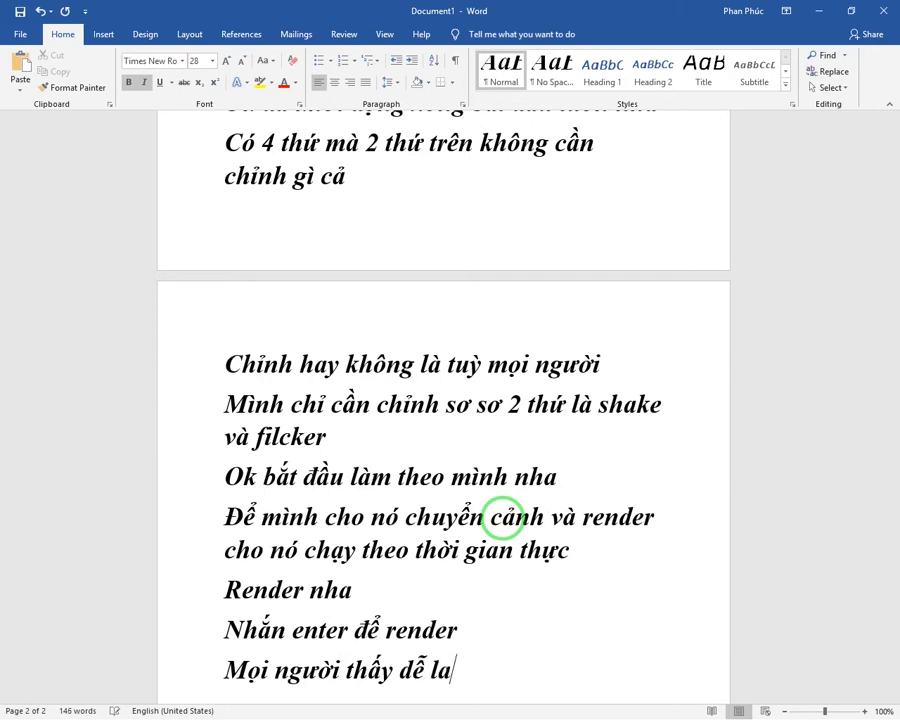
{"action": "type", "text": "fm k"}
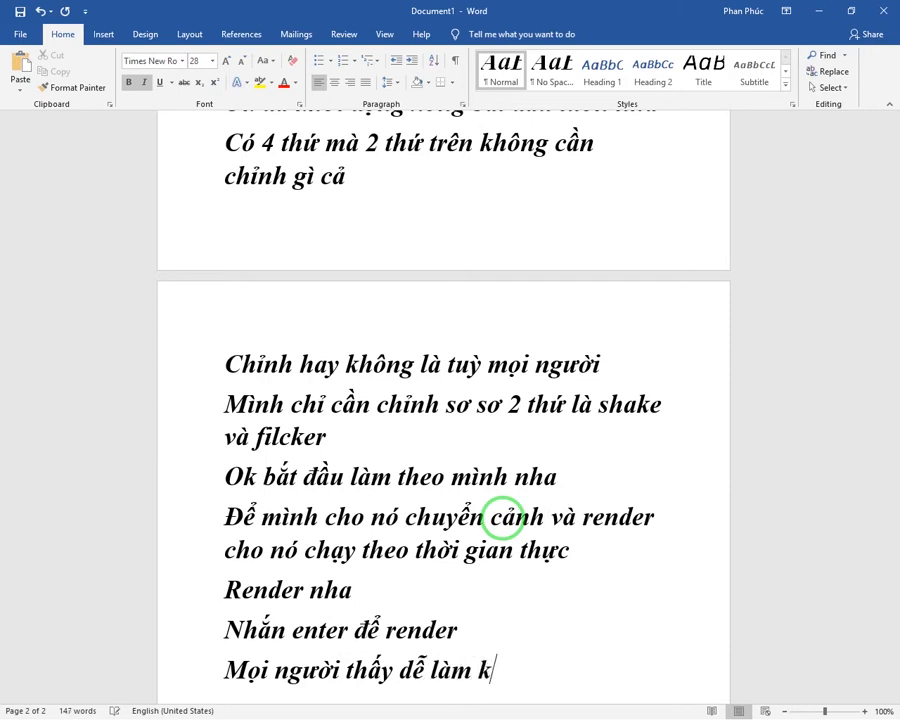
{"action": "type", "text": "hong"}
Step: Add the line "Quá dễ phải ko" at the end of the document
{"action": "key", "text": "Return"}
{"action": "type", "text": "qua"}
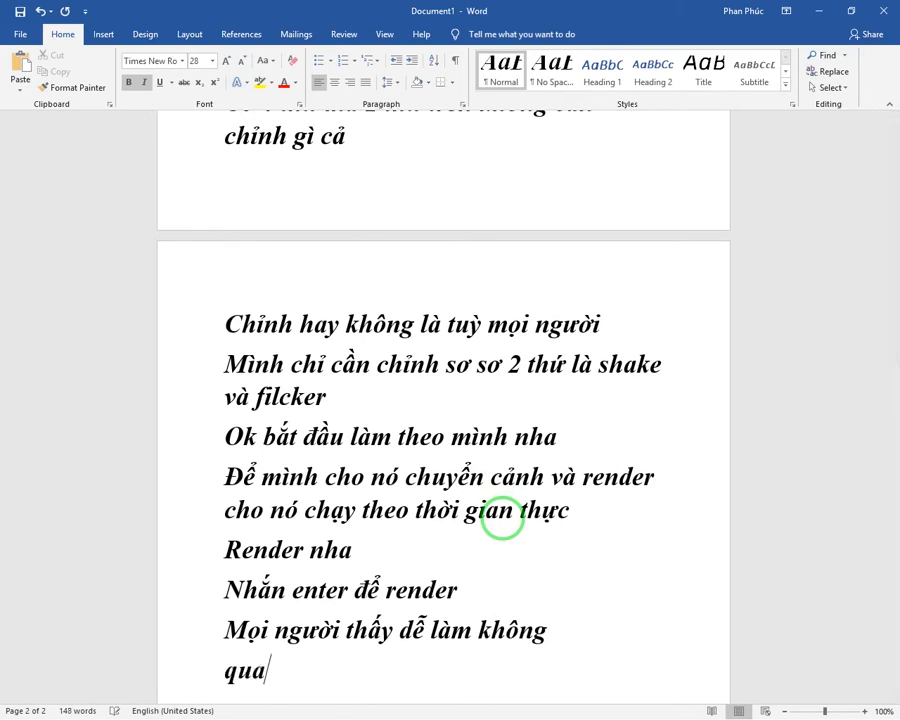
{"action": "key", "text": "BackSpace"}
{"action": "type", "text": "á"}
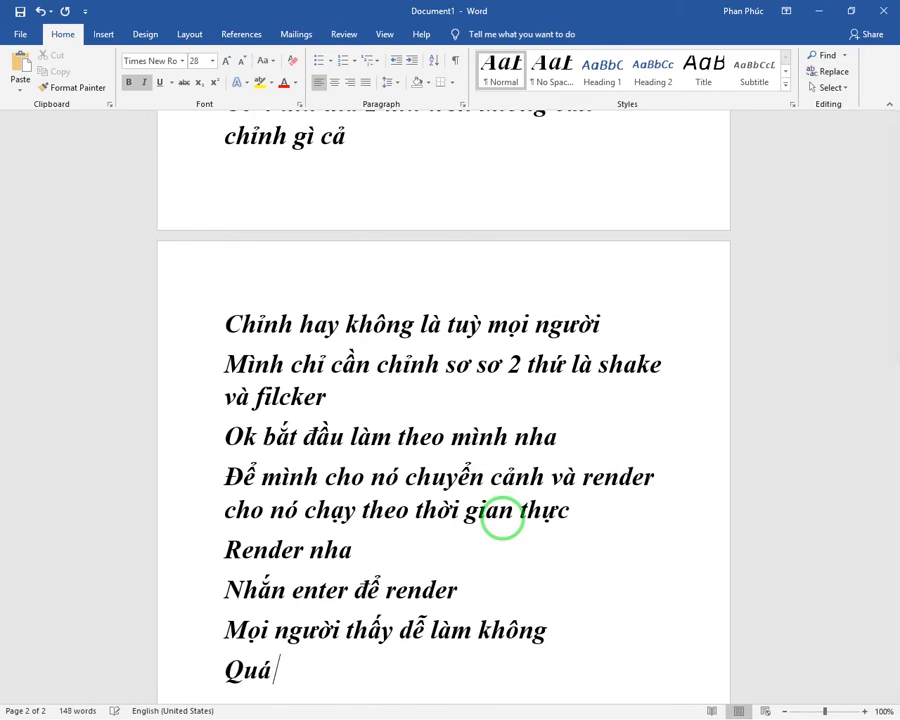
{"action": "type", "text": " dễ pha"}
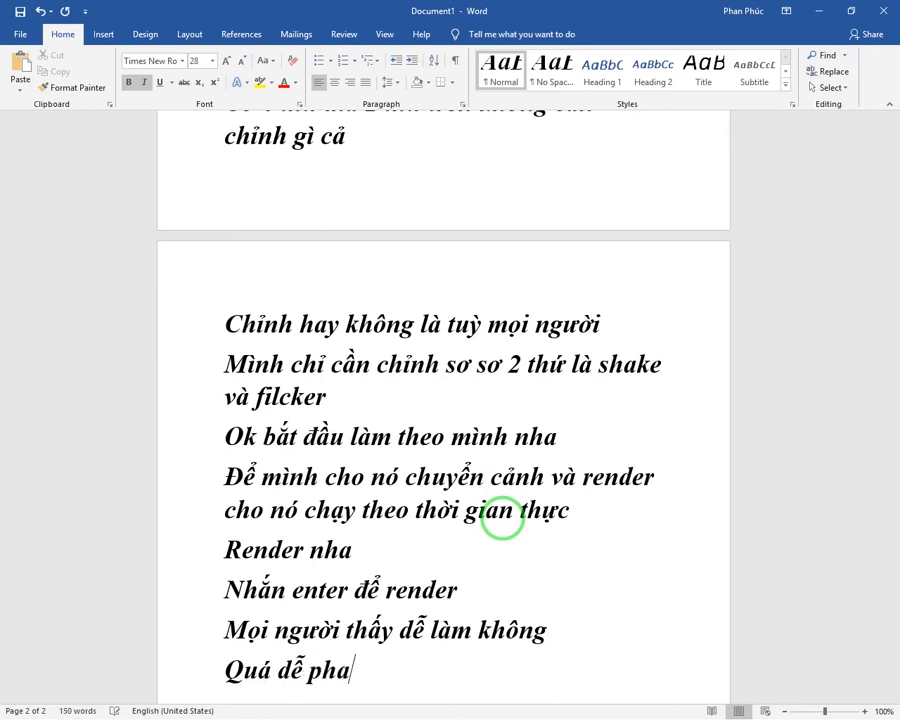
{"action": "key", "text": "BackSpace"}
{"action": "type", "text": "ải ko"}
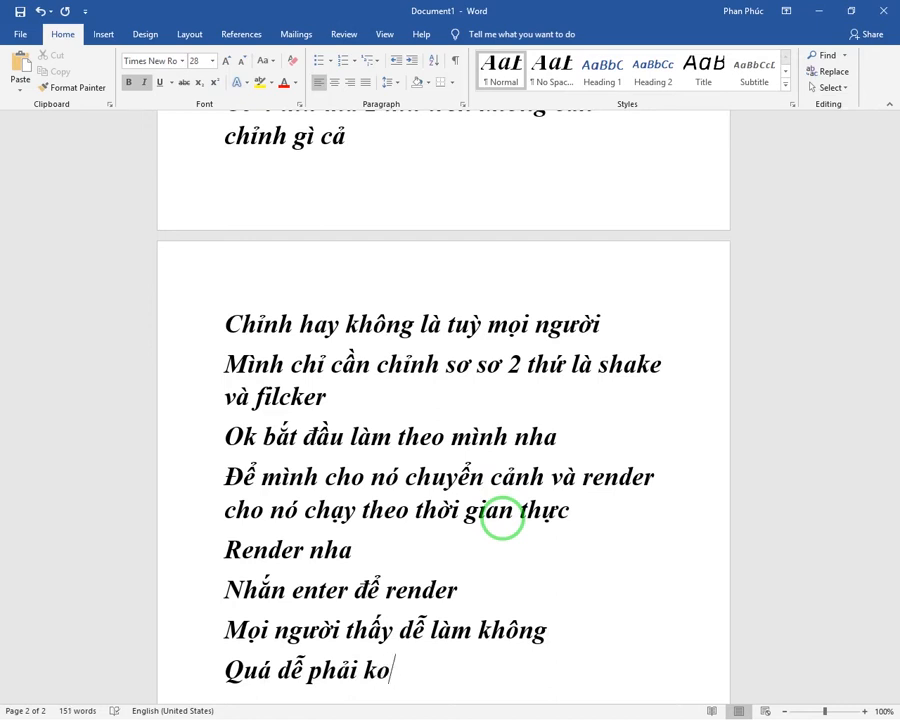
Step: Add the line "Thôi bài học đã kết thúc rồi" below "Quá dễ phải ko"
{"action": "key", "text": "Return"}
{"action": "type", "text": "h"}
{"action": "key", "text": "BackSpace"}
{"action": "type", "text": "Thôi bài"}
{"action": "type", "text": " học đã "}
{"action": "type", "text": "k"}
{"action": "type", "text": "ết thúc rô"}
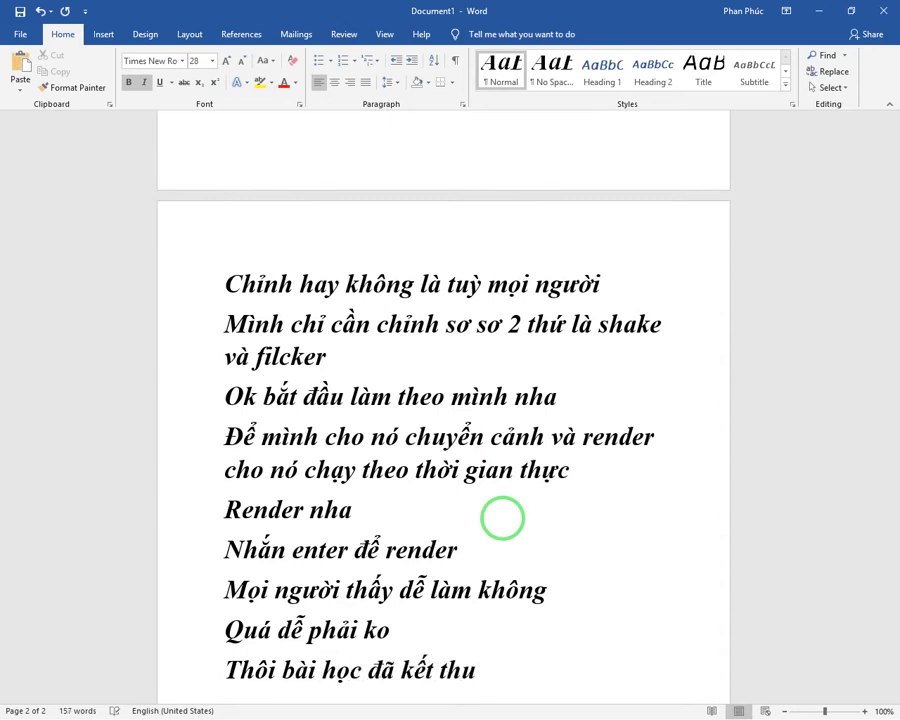
{"action": "type", "text": "ồi"}
Step: Add the line "Mình dự định làm vào cuối tuần" at the end of the document
{"action": "key", "text": "Return"}
{"action": "type", "text": "Mình d"}
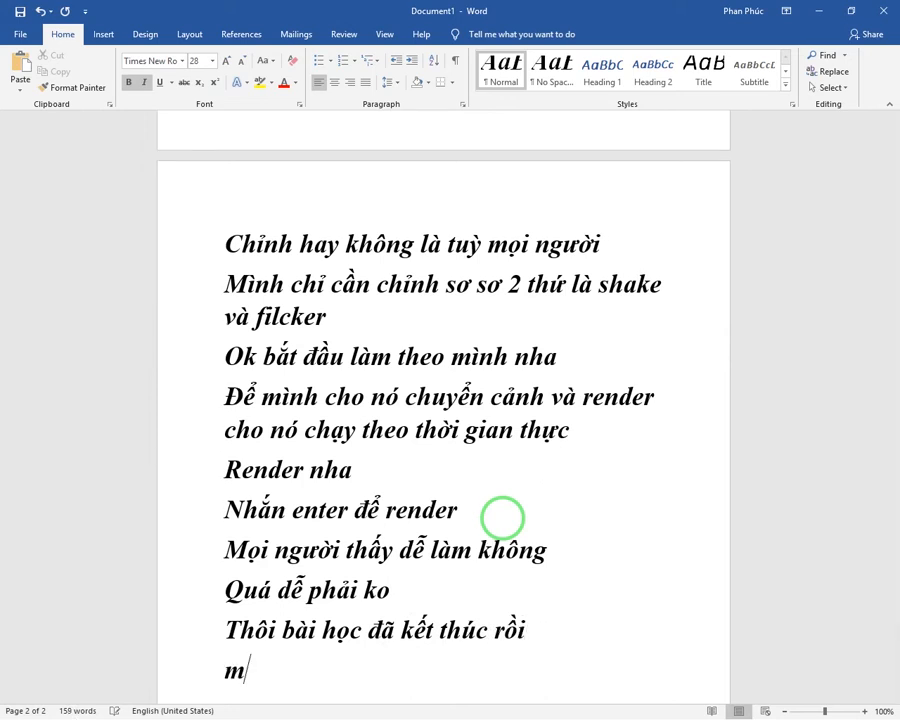
{"action": "type", "text": "ự đ"}
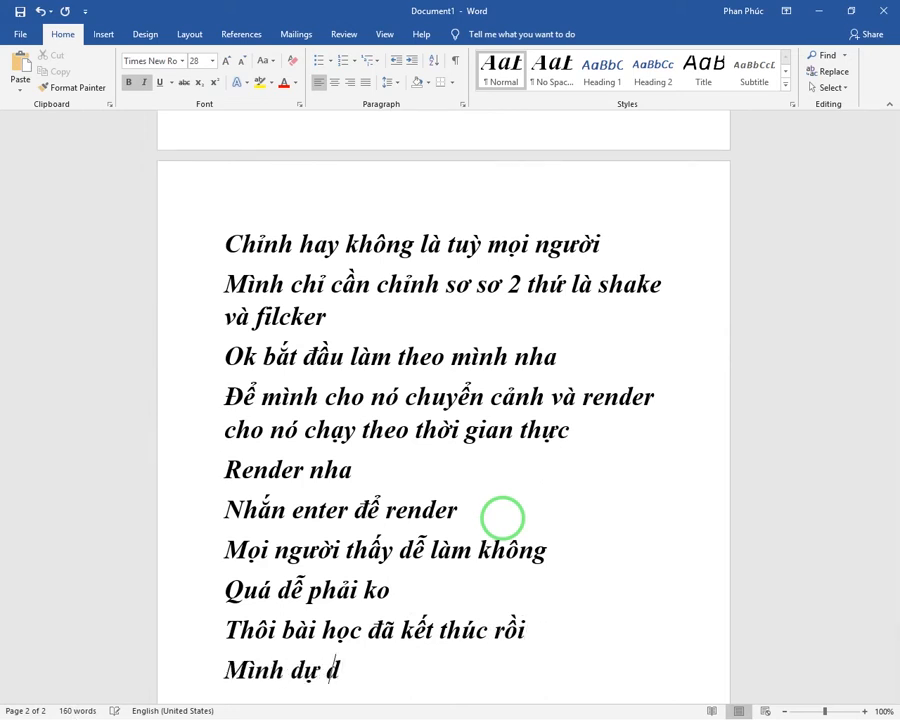
{"action": "type", "text": "ịnh làm vào"}
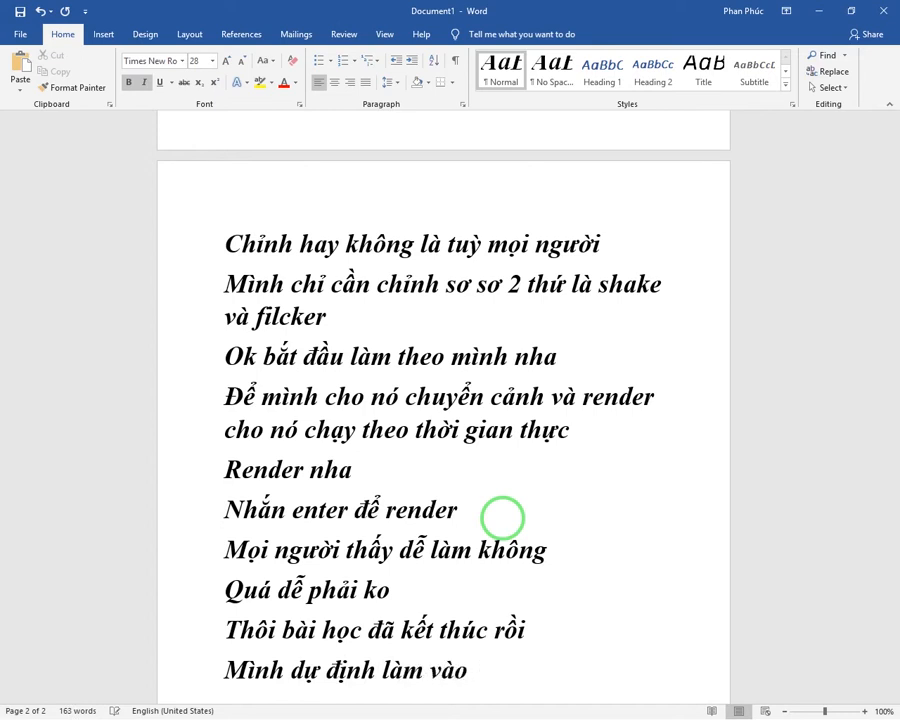
{"action": "type", "text": " cuối tua"}
{"action": "key", "text": "BackSpace"}
{"action": "type", "text": "ần"}
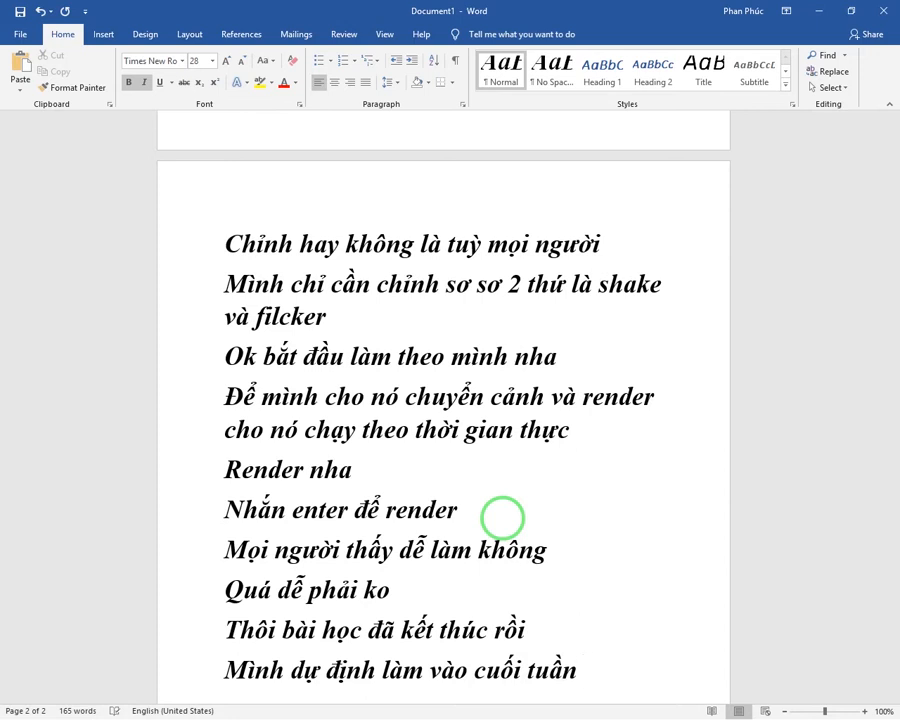
Step: Start a new line reading "Mọi người nếu ủng hộ thì mọi người nhớ like và chia sẻ"
{"action": "key", "text": "Return"}
{"action": "type", "text": "Mọi nguoi"}
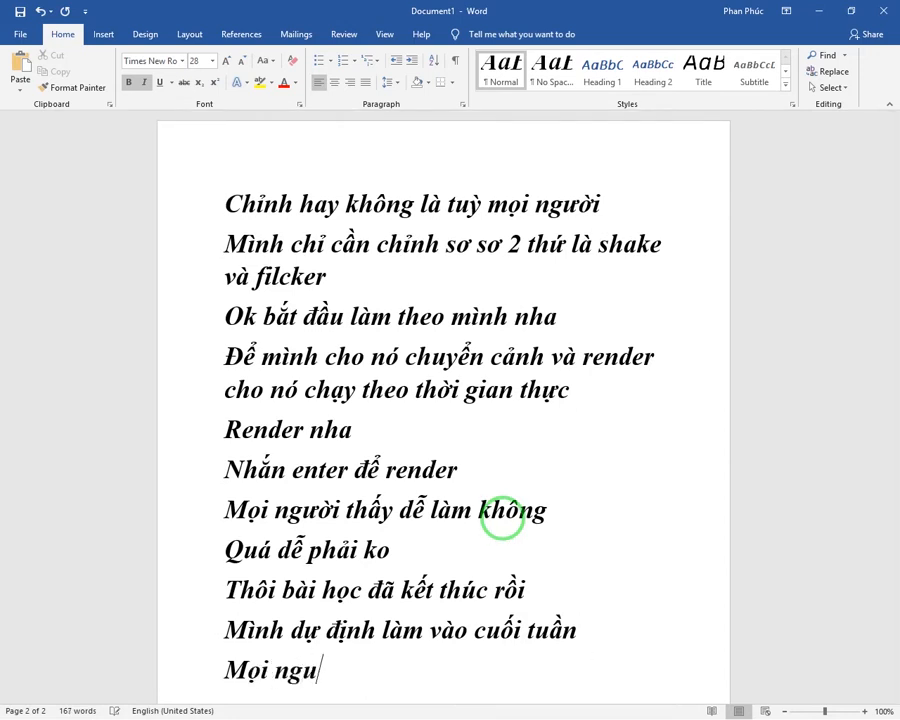
{"action": "key", "text": "BackSpace"}
{"action": "key", "text": "BackSpace"}
{"action": "key", "text": "BackSpace"}
{"action": "type", "text": "ười nếu u"}
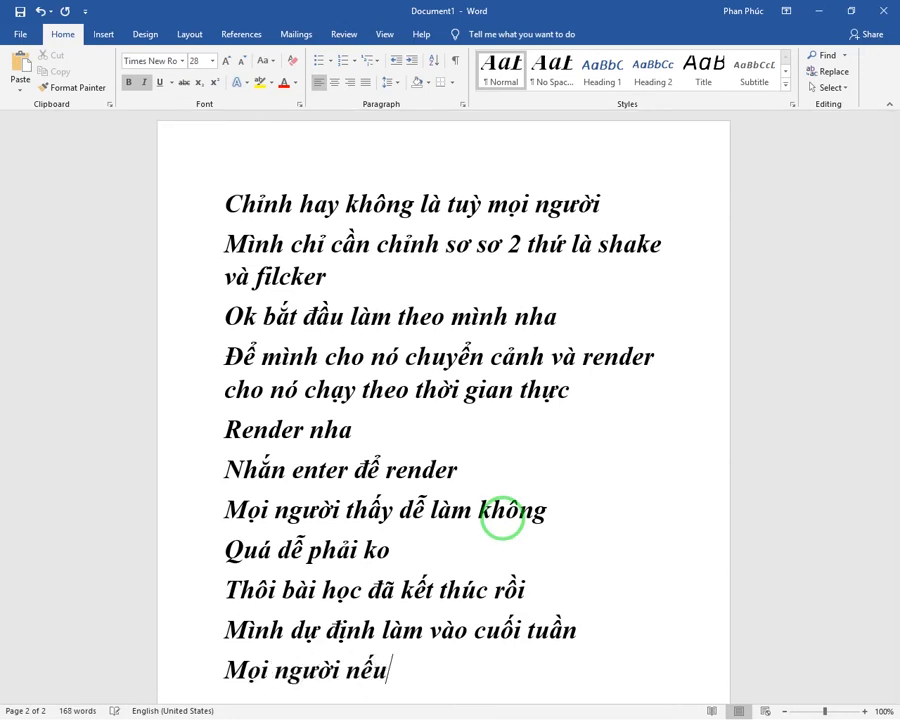
{"action": "key", "text": "BackSpace"}
{"action": "type", "text": "ủng h"}
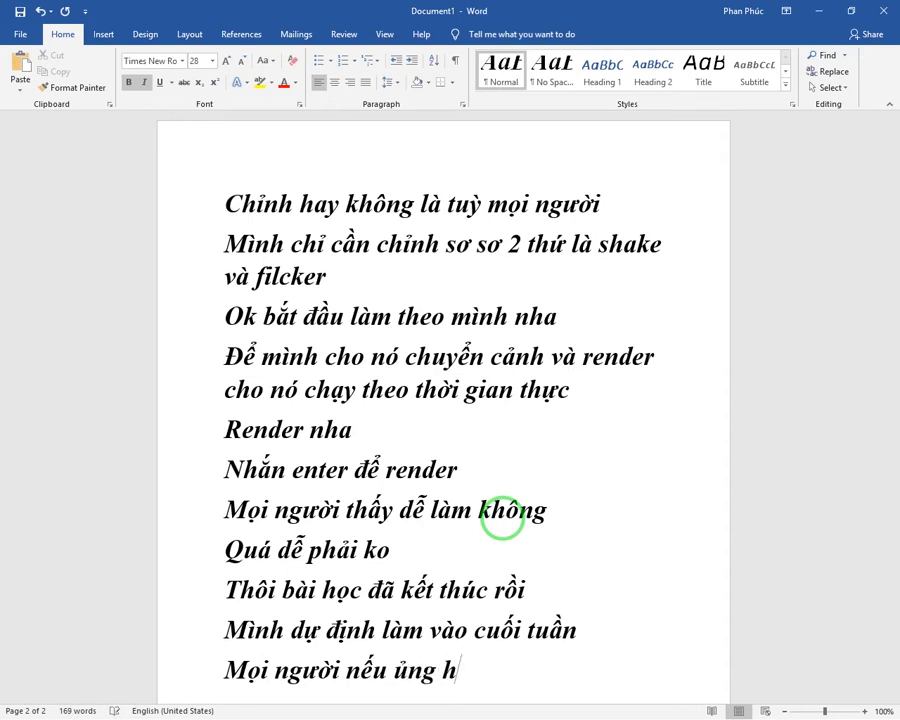
{"action": "type", "text": "ộ thì moi"}
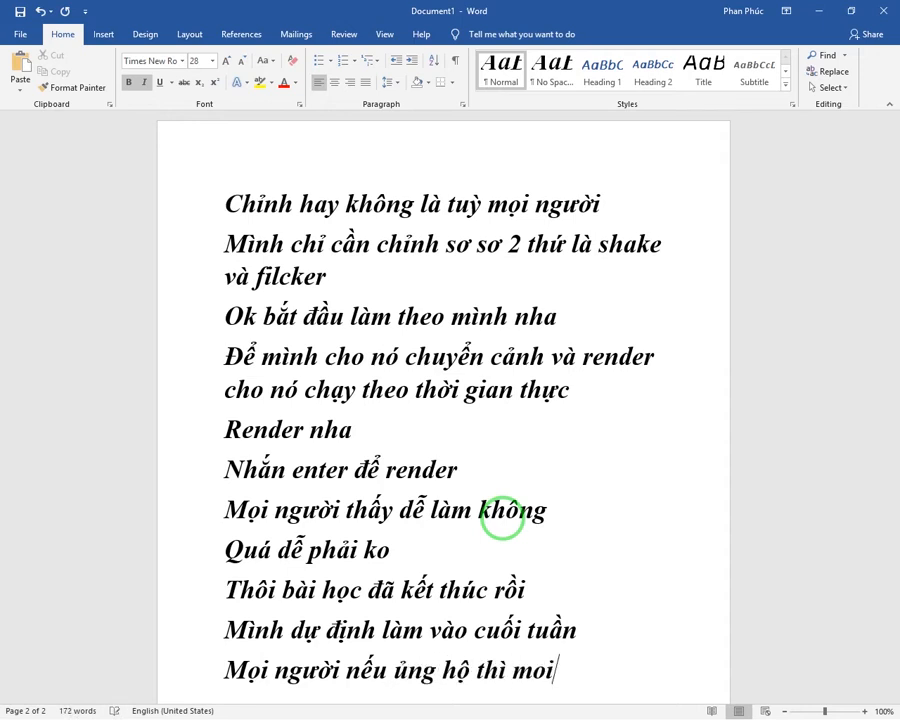
{"action": "key", "text": "BackSpace"}
{"action": "key", "text": "BackSpace"}
{"action": "type", "text": "ọi nguoie"}
{"action": "key", "text": "BackSpace"}
{"action": "type", "text": "wf nhows like va"}
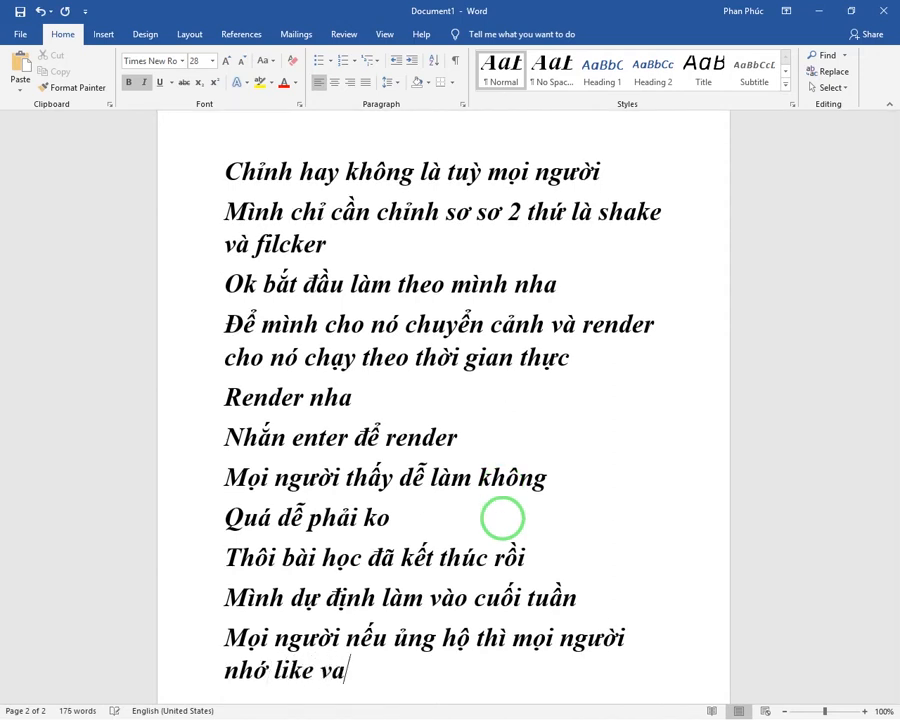
{"action": "type", "text": "f chia sr"}
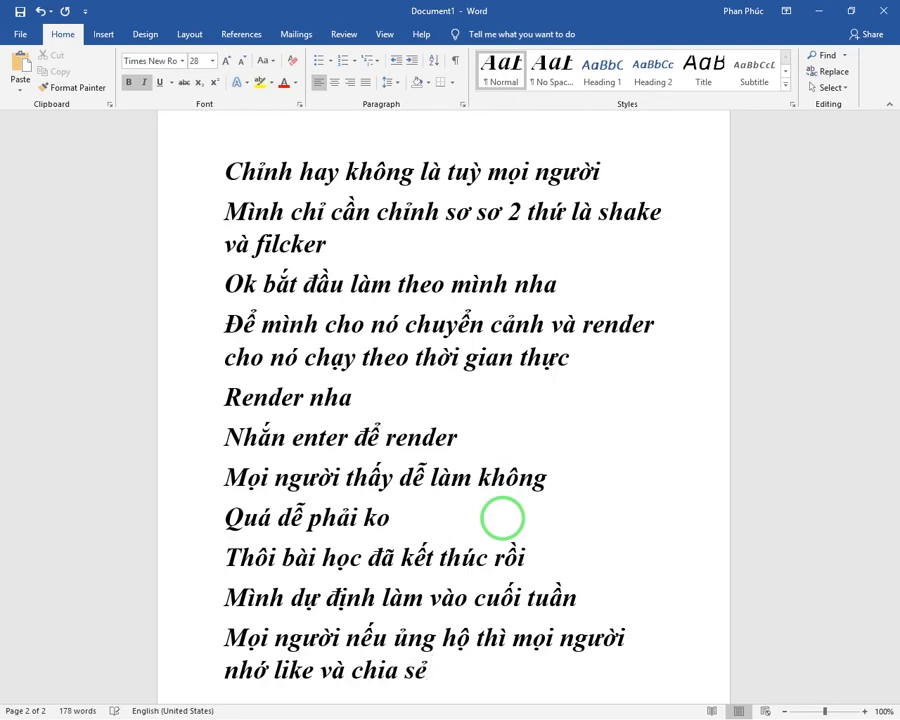
Step: Complete the support request with "cho người khác cùng xem và nhắn đăng ký để ủng hộ mình nha"
{"action": "key", "text": "BackSpace"}
{"action": "type", "text": "cho nguoiwf khacs cu"}
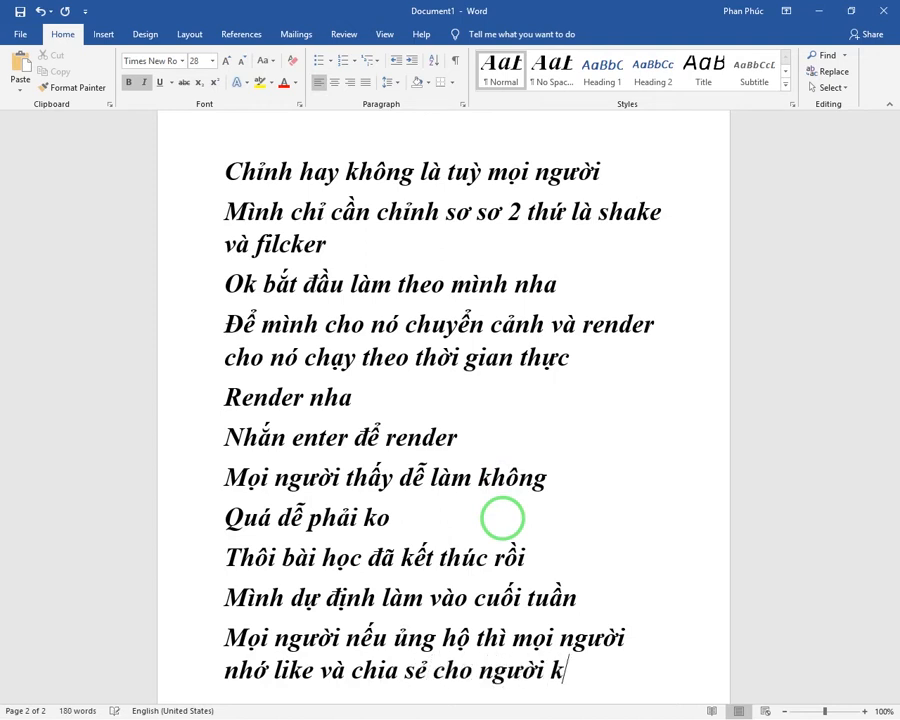
{"action": "type", "text": "n"}
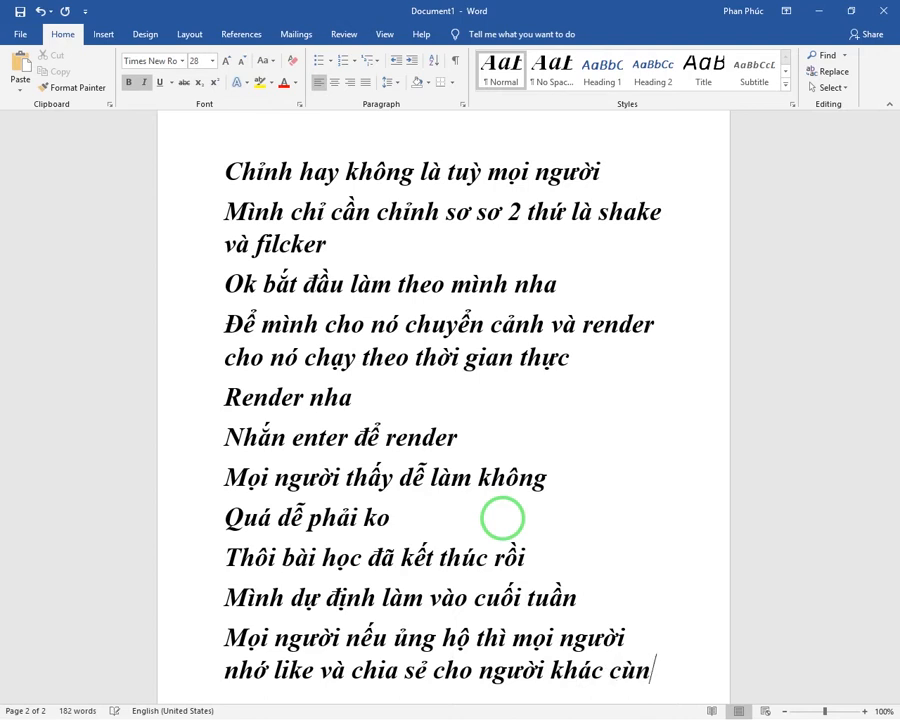
{"action": "type", "text": "fg xem vaf nhawns dd"}
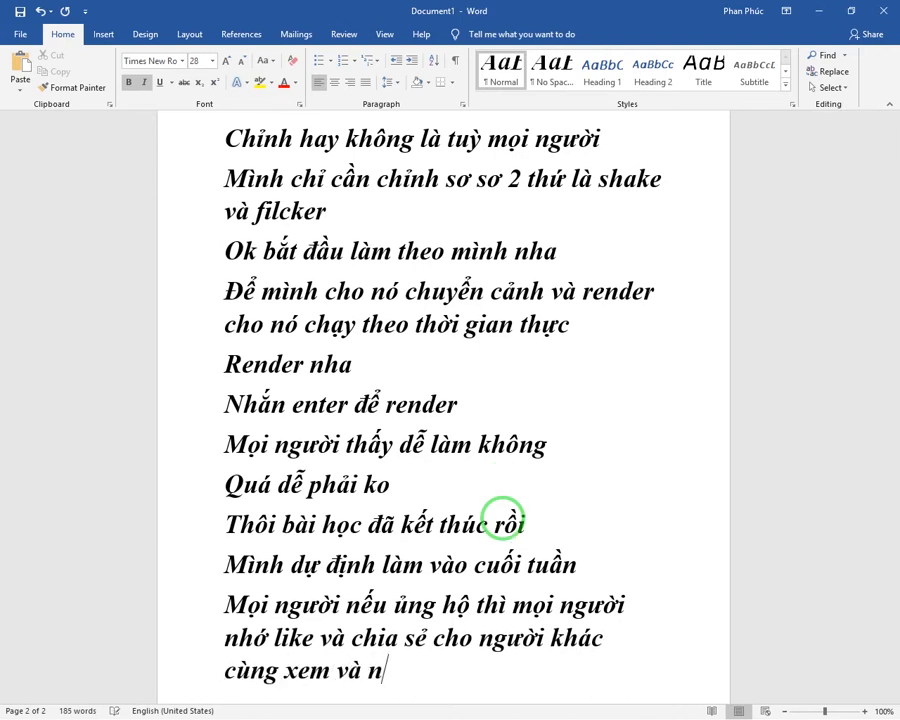
{"action": "type", "text": "awng "}
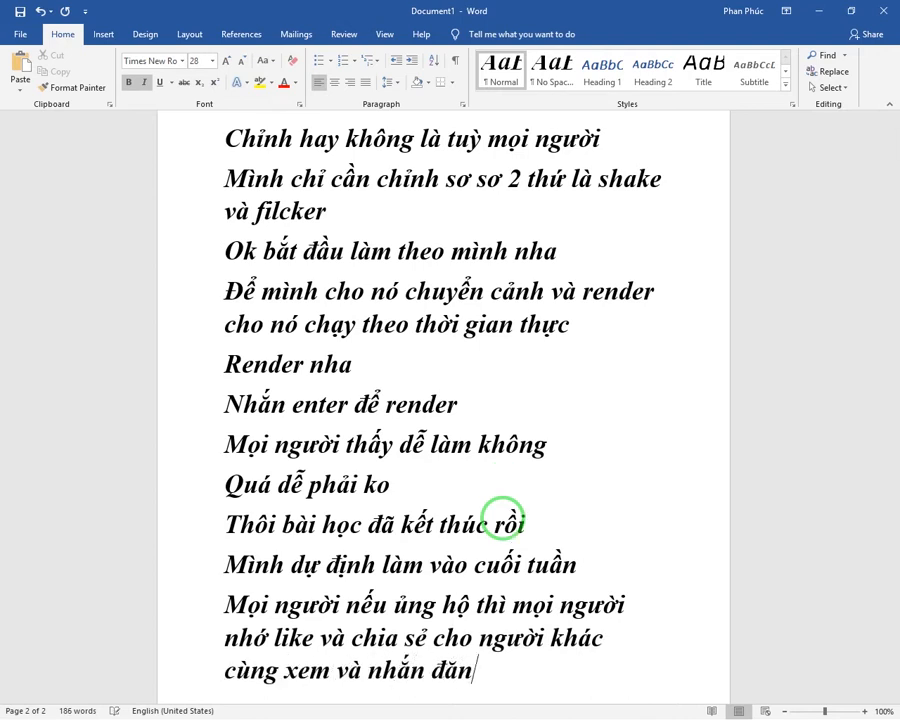
{"action": "type", "text": "kys dder ur"}
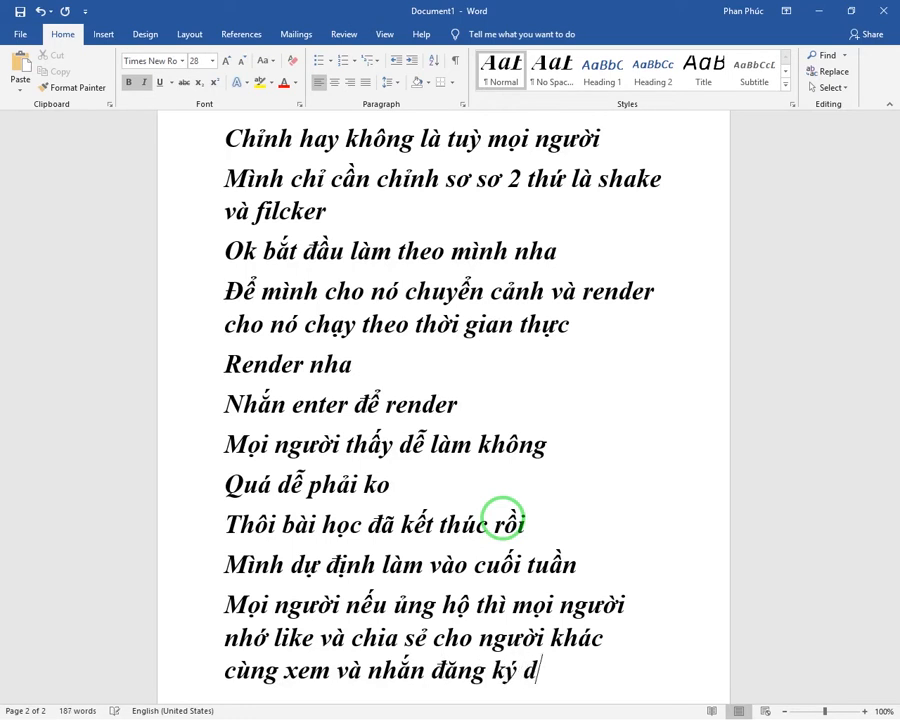
{"action": "type", "text": "ng hoo"}
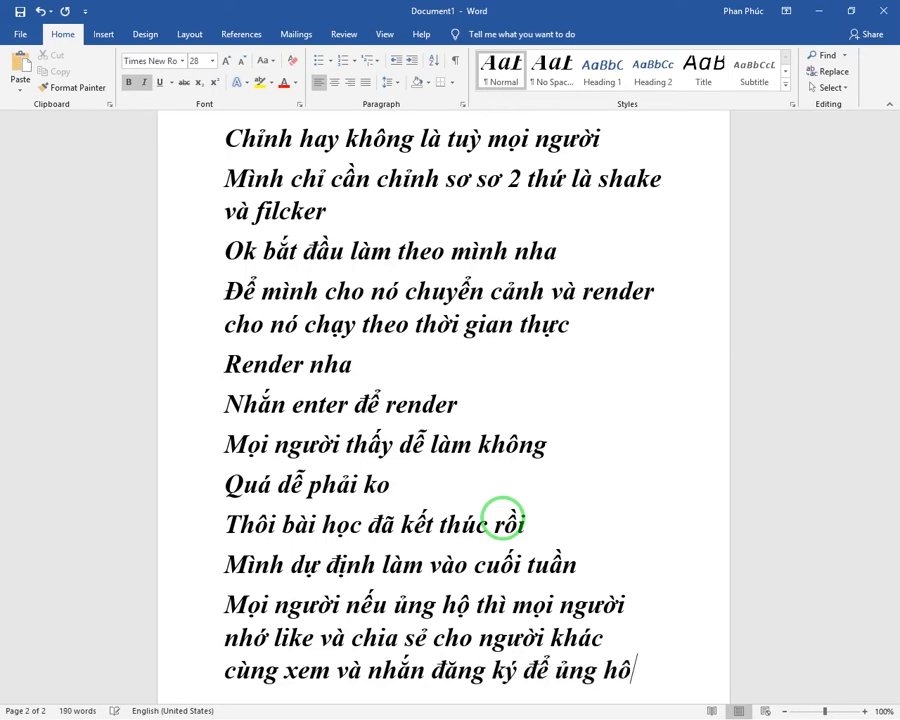
{"action": "type", "text": " mifnh "}
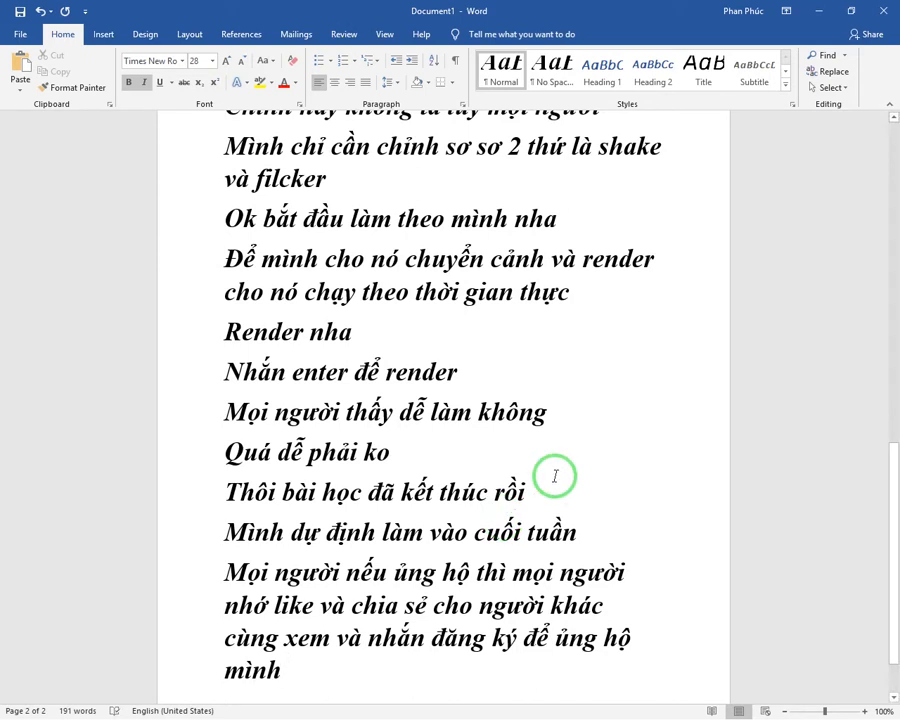
{"action": "type", "text": "m"}
{"action": "type", "text": "ha"}
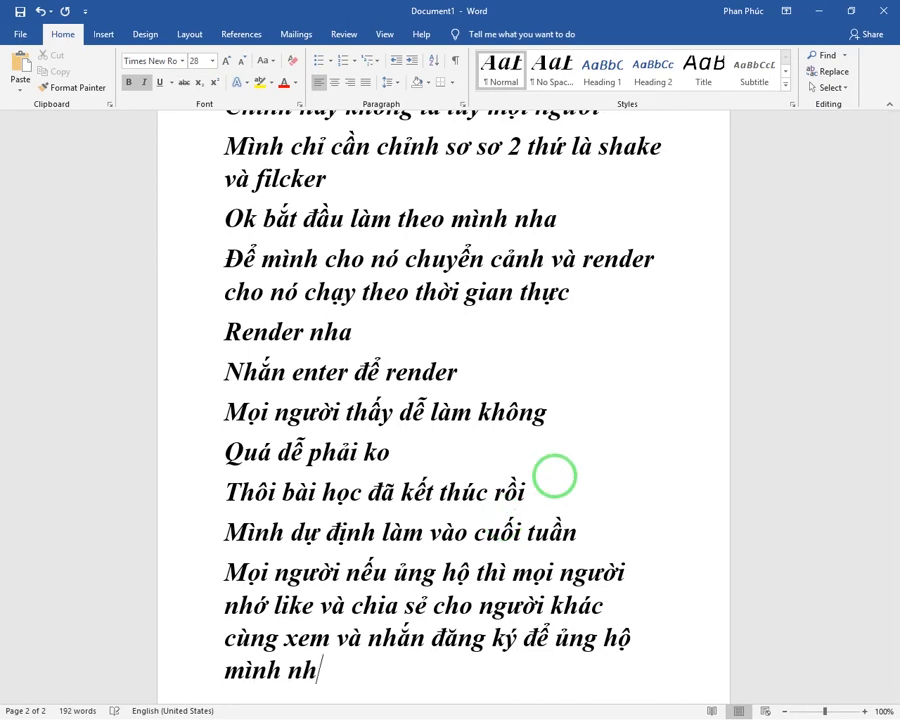
Step: Add the closing line "Hẹn gặp lại mọi người vào những clip sau" below the support request
{"action": "key", "text": "Return"}
{"action": "type", "text": "m"}
{"action": "key", "text": "BackSpace"}
{"action": "type", "text": "Hẹn gặp"}
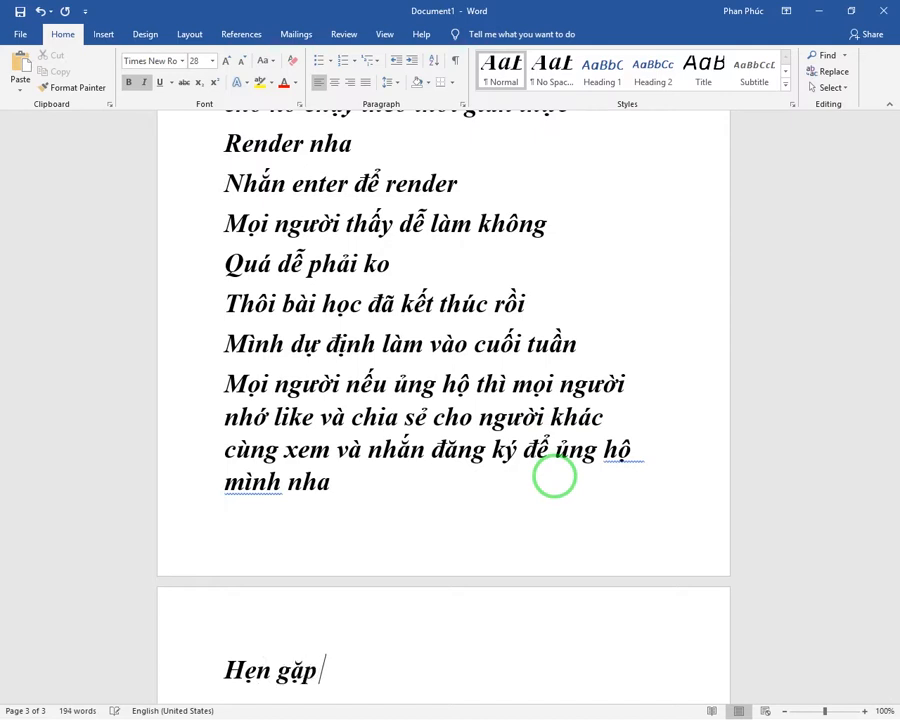
{"action": "type", "text": " lại mọi ng"}
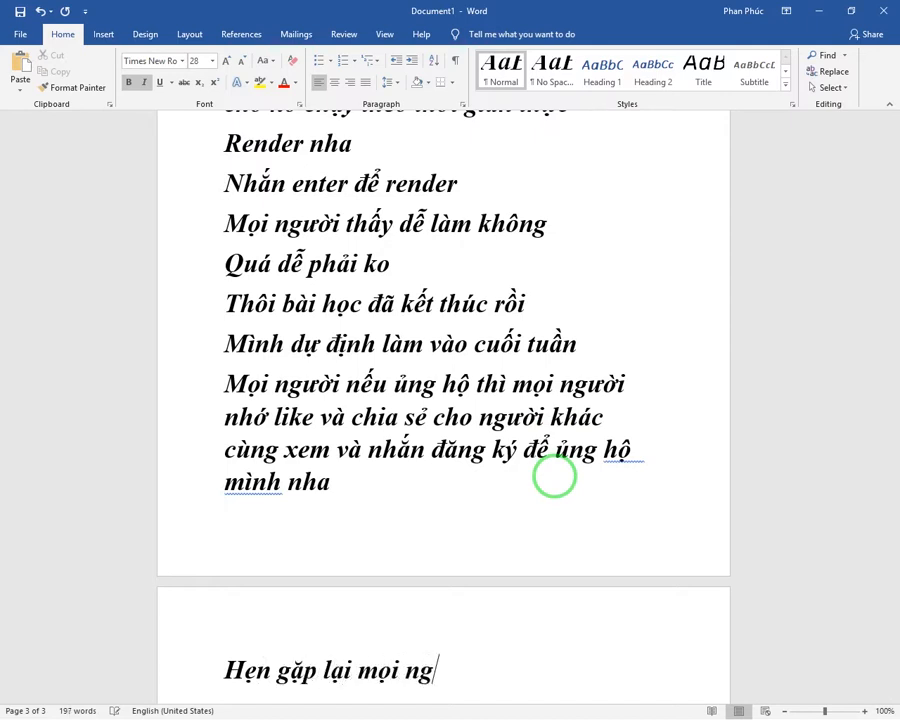
{"action": "type", "text": "ười và"}
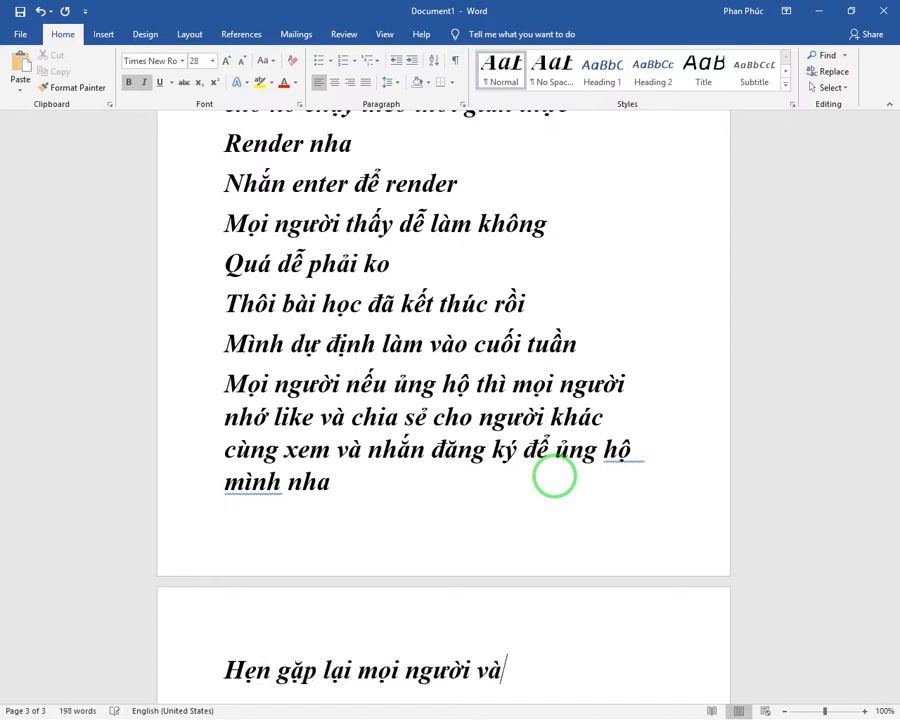
{"action": "type", "text": "o nhuữn"}
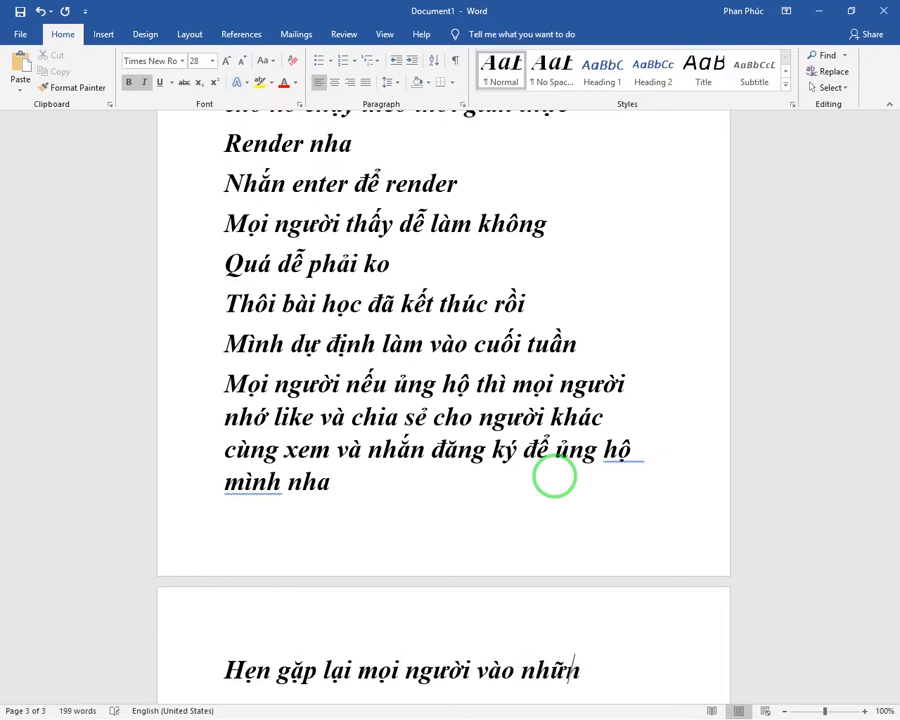
{"action": "type", "text": "g clip sau"}
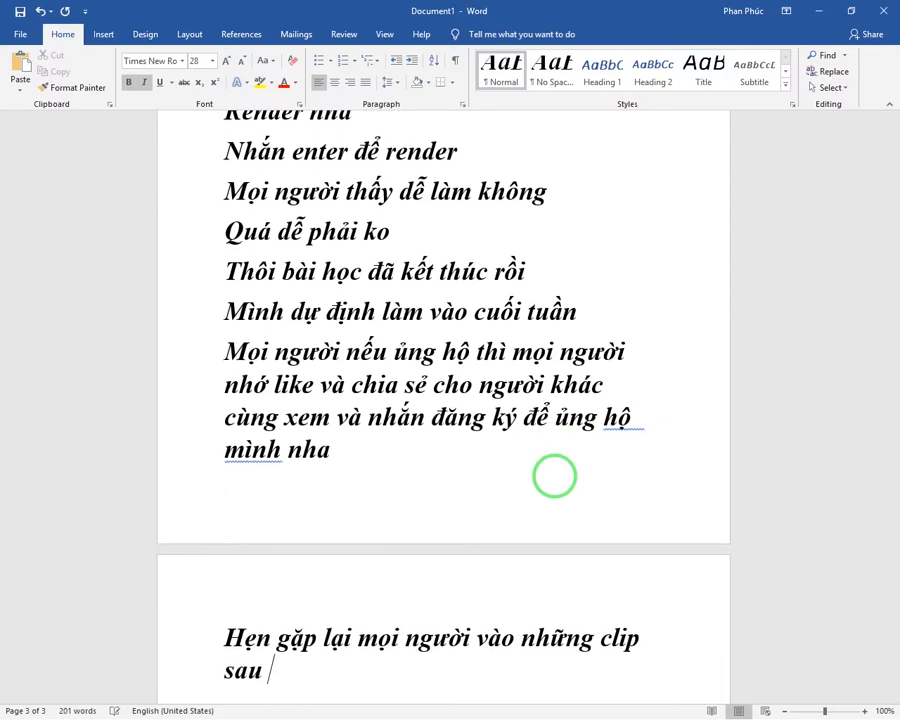